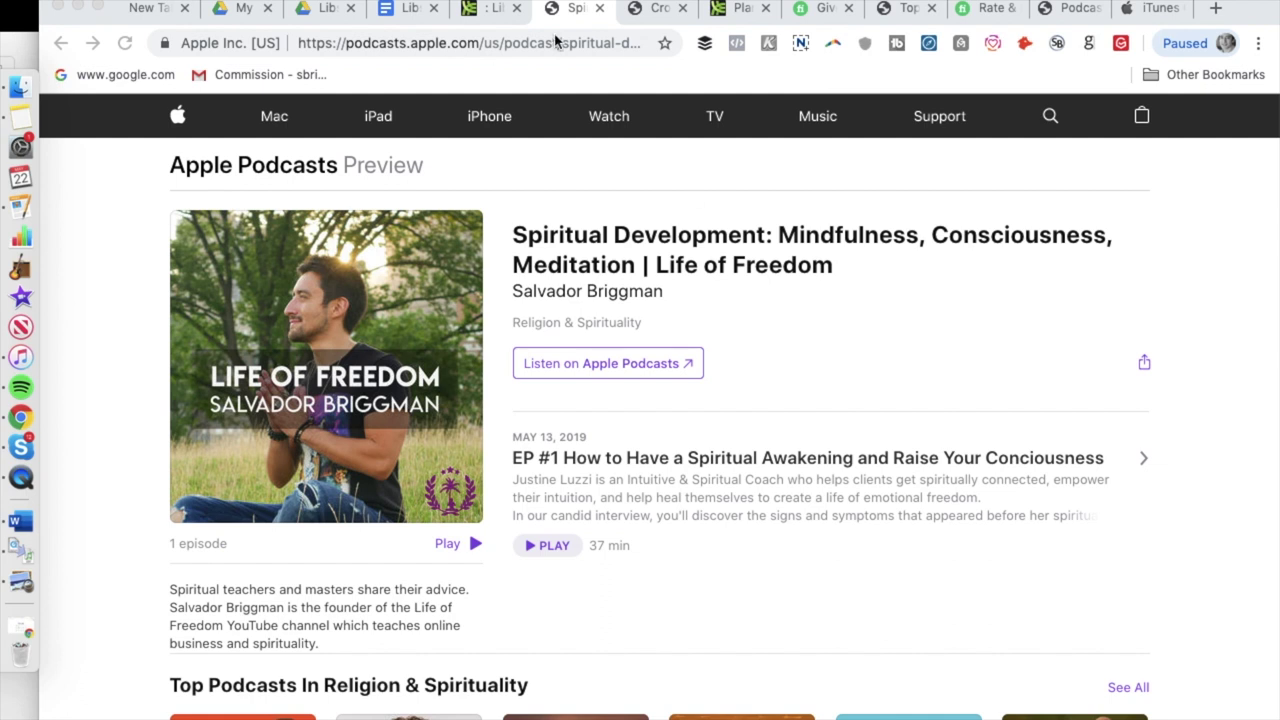
# Switch to the Crowdfunding Demystified tab showing its 100-episode Apple Podcasts page
pyautogui.click(652, 8)
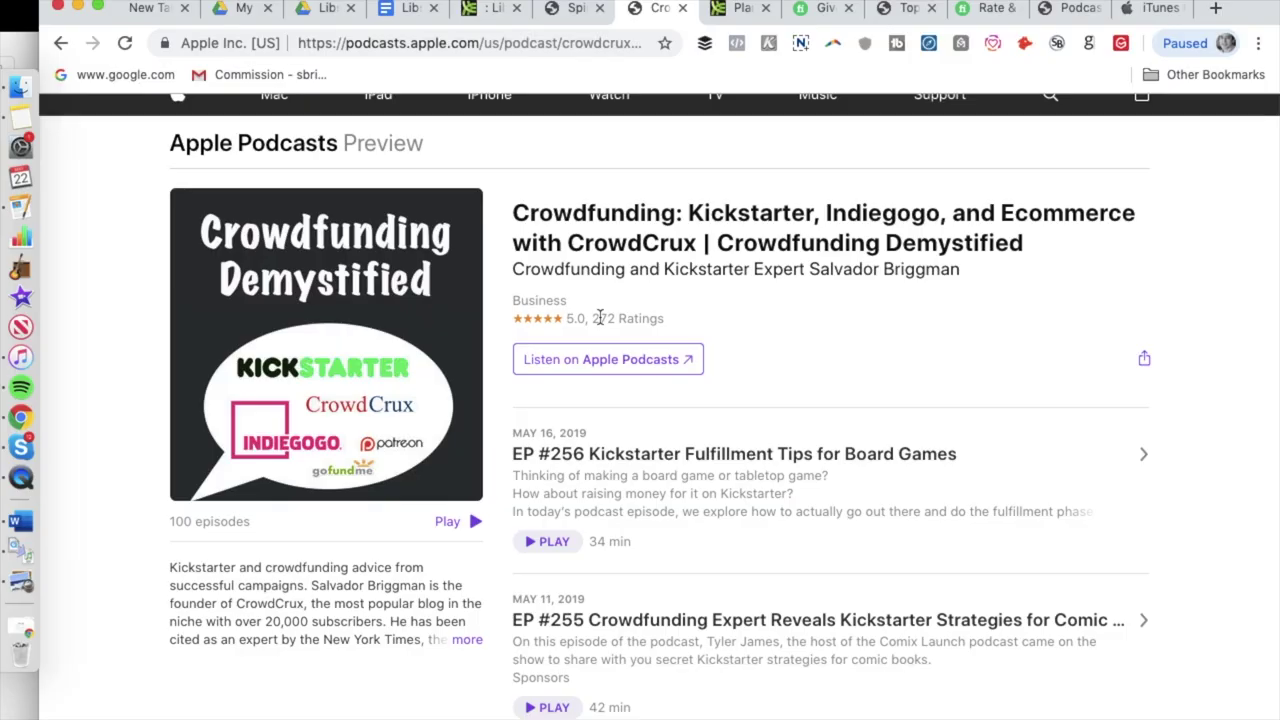
# Browse the episode list, then return to the Life of Freedom Spiritual Development podcast tab
pyautogui.scroll(-4, 598, 317)
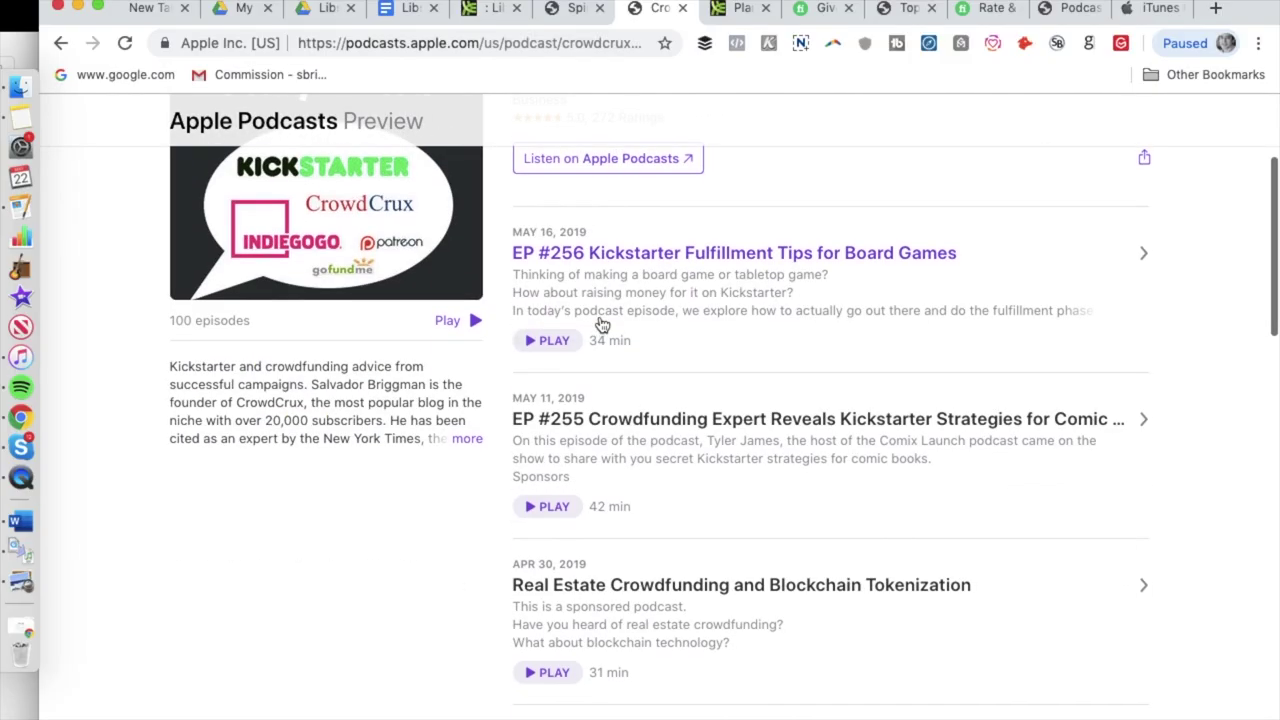
pyautogui.scroll(5, 280, 600)
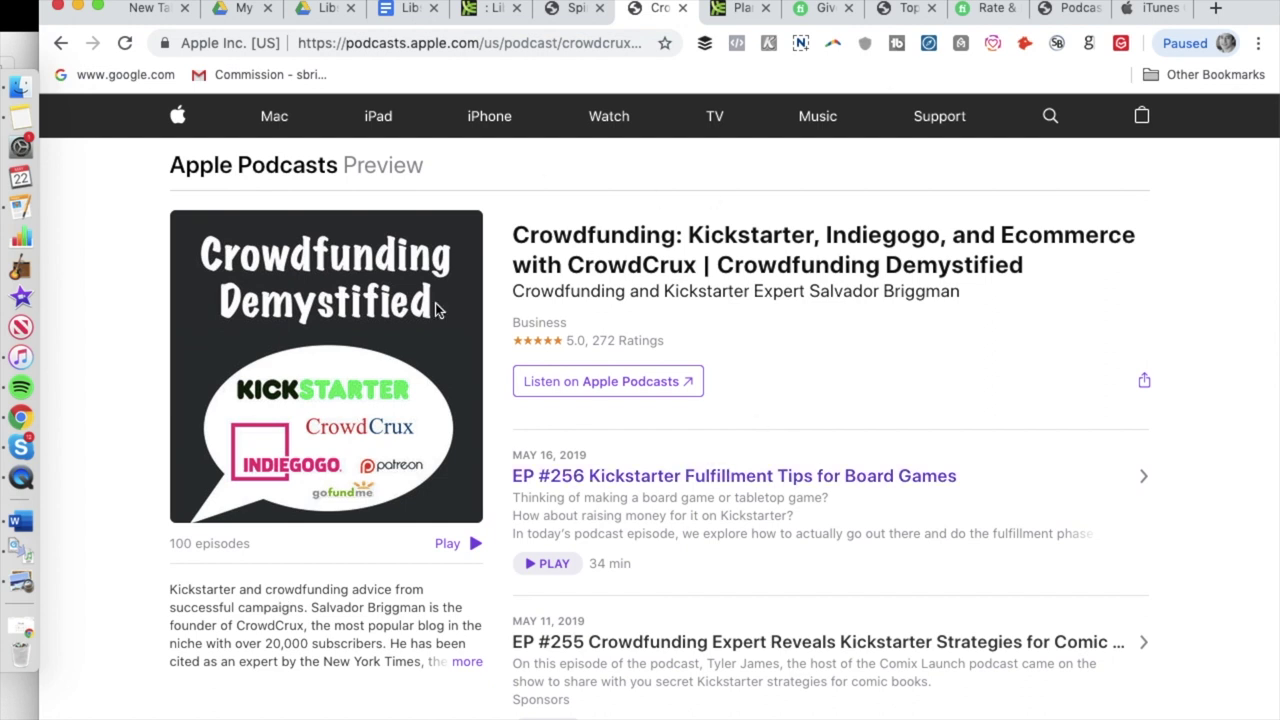
pyautogui.click(579, 17)
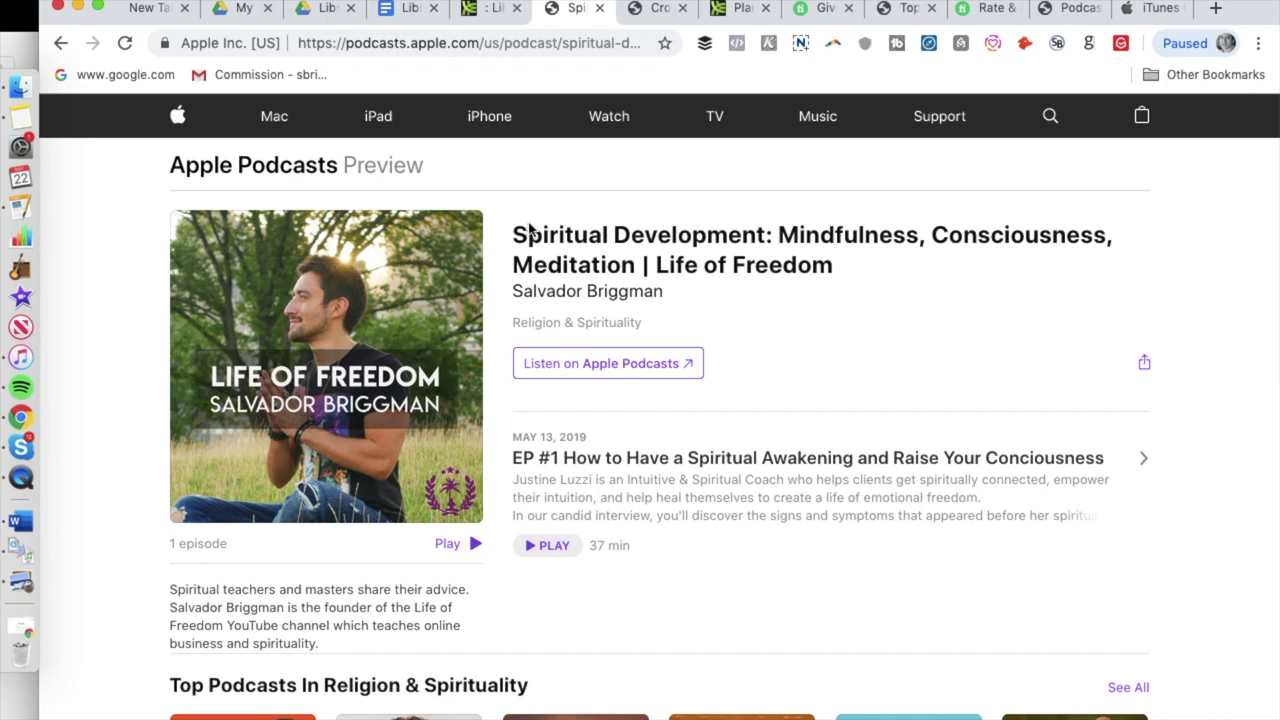
# Bring the Pages podcast checklist forward through Mission Control
pyautogui.hotkey('ctrl', 'Up')
pyautogui.click(551, 531)
pyautogui.click(486, 374)
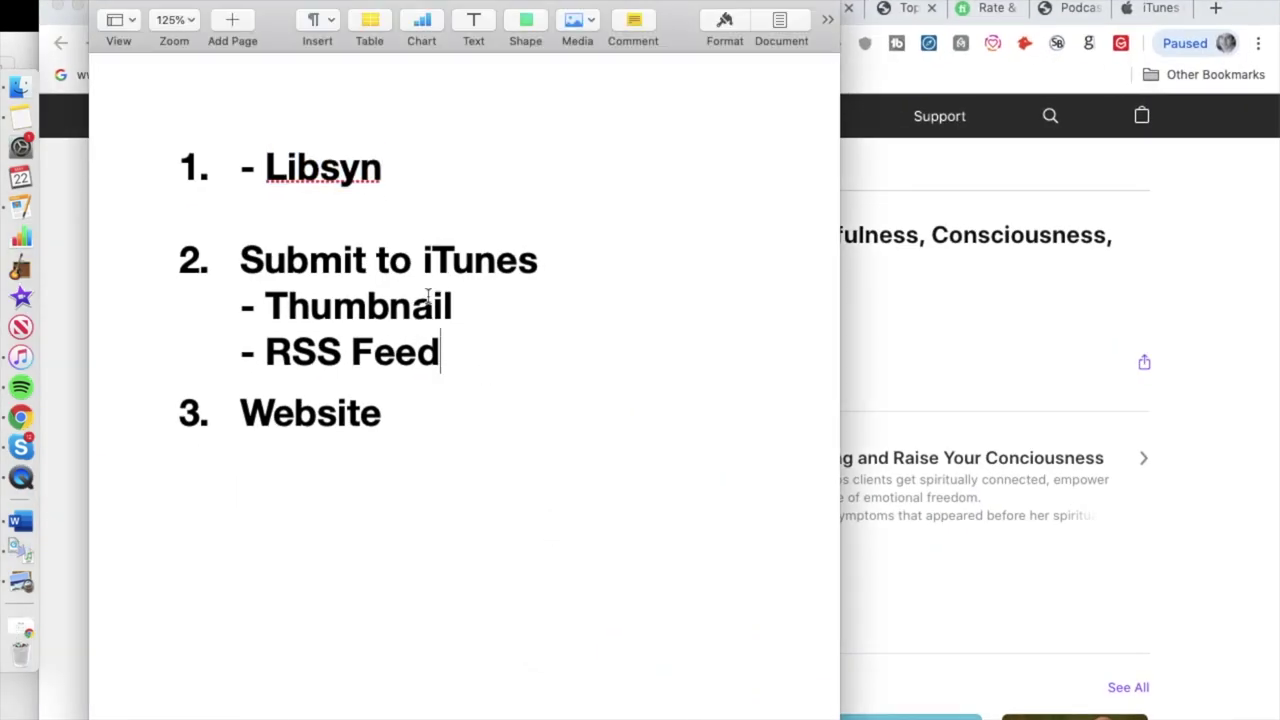
# Highlight the Submit to iTunes item's Thumbnail and RSS Feed lines, then return to the browser
pyautogui.moveTo(240, 258); pyautogui.dragTo(600, 260)
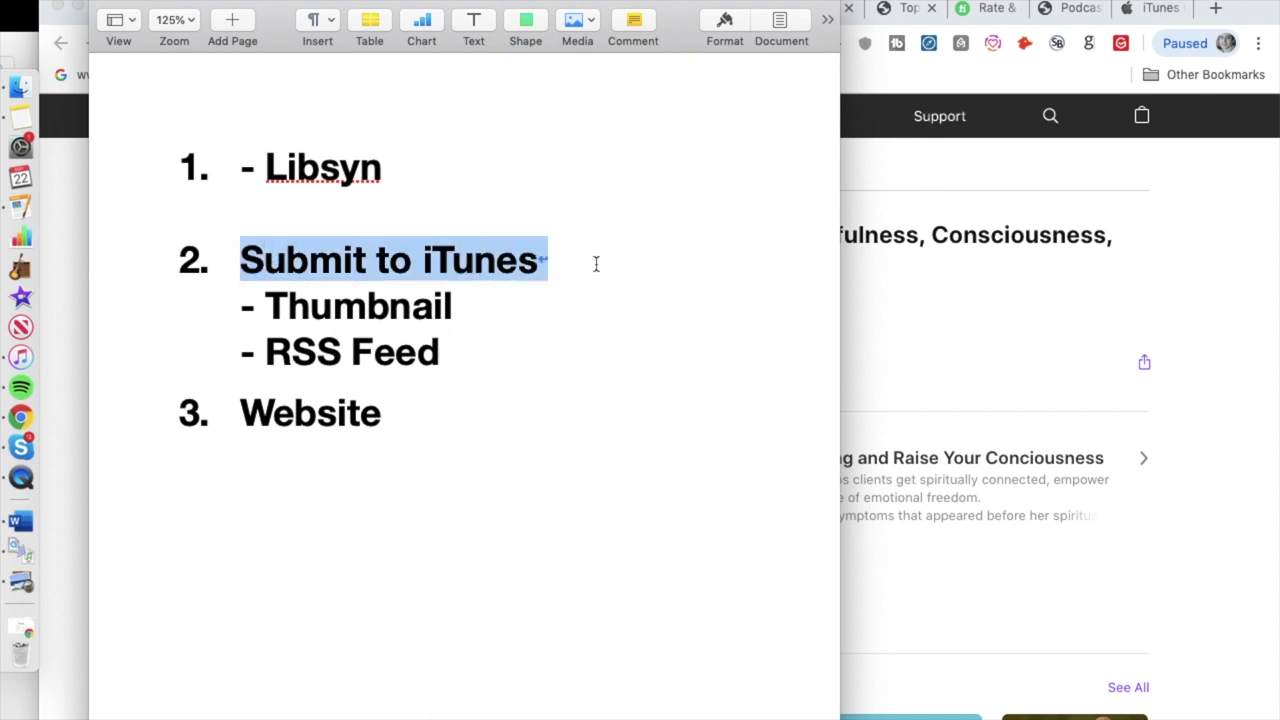
pyautogui.moveTo(268, 303); pyautogui.dragTo(537, 311)
pyautogui.click(342, 350)
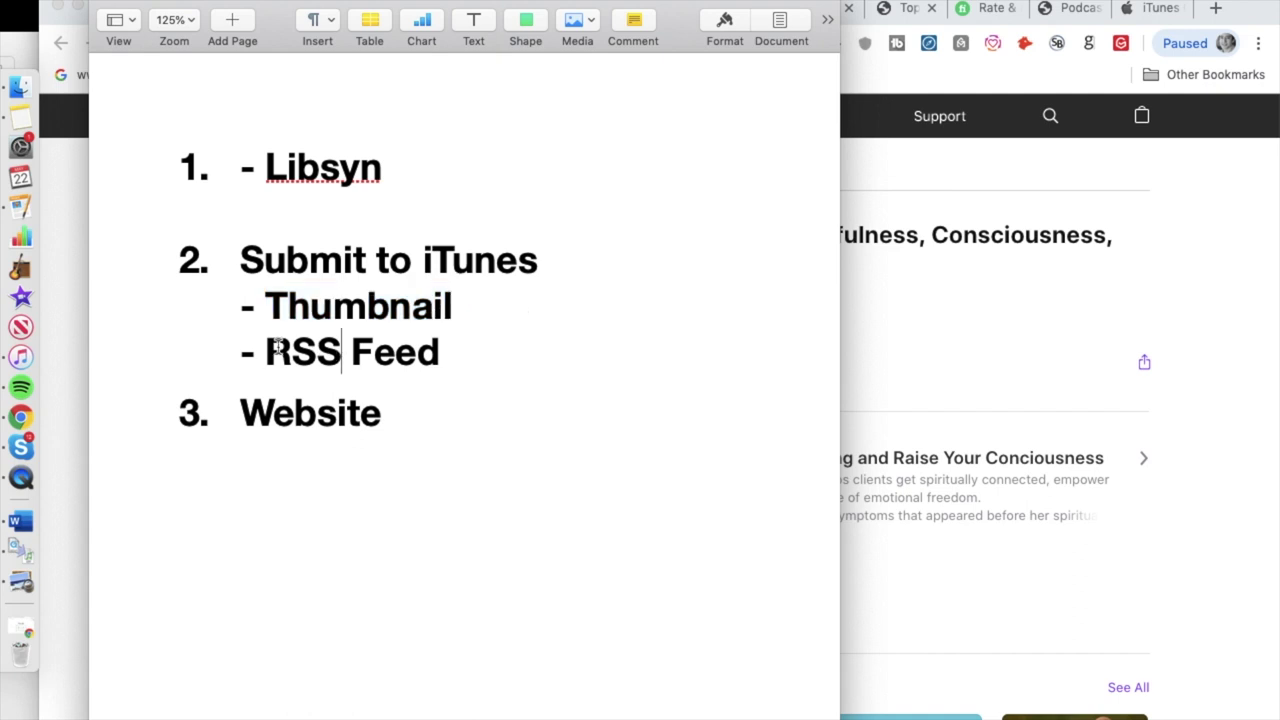
pyautogui.moveTo(266, 350); pyautogui.dragTo(499, 344)
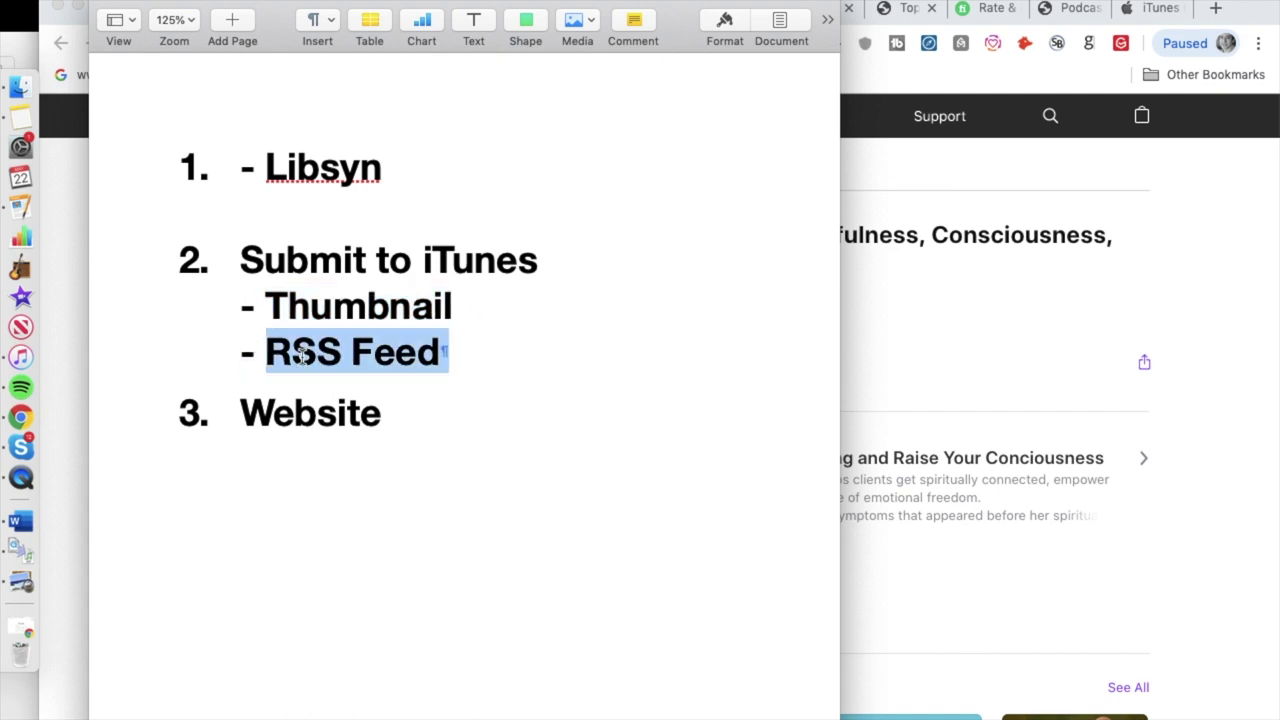
pyautogui.tripleClick(329, 306)
pyautogui.click(88, 345)
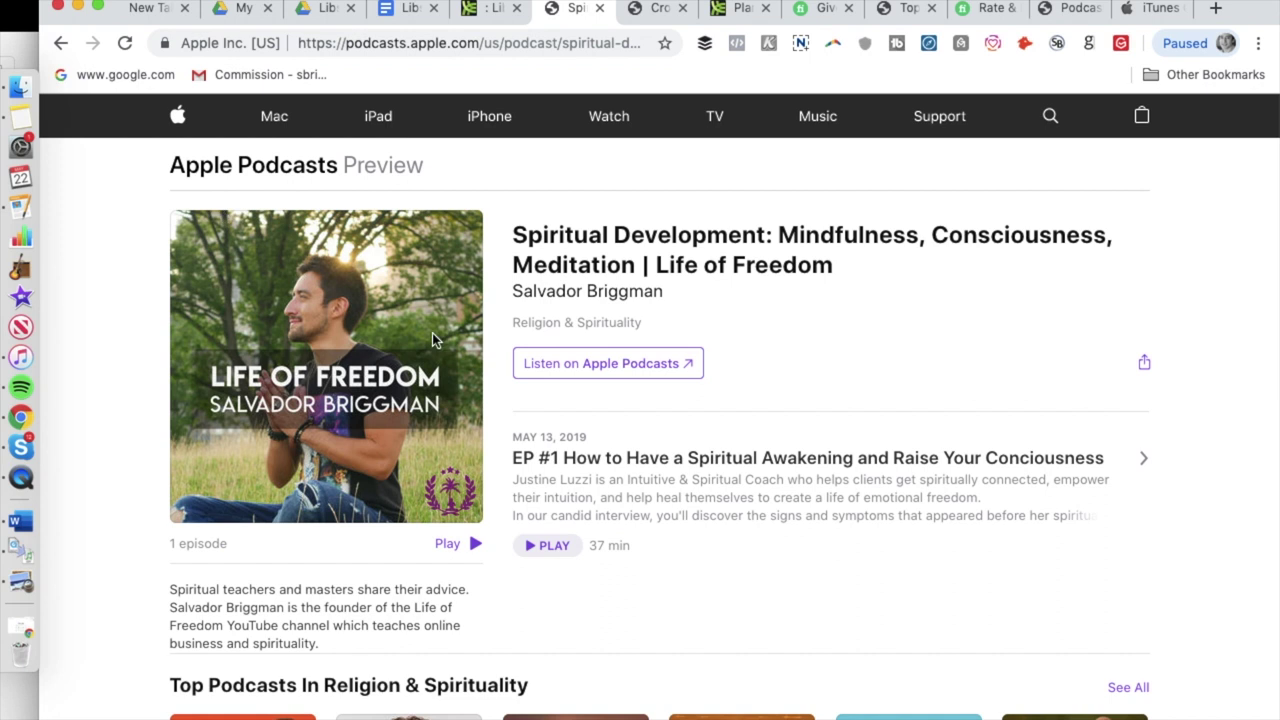
pyautogui.scroll(-5, 287, 331)
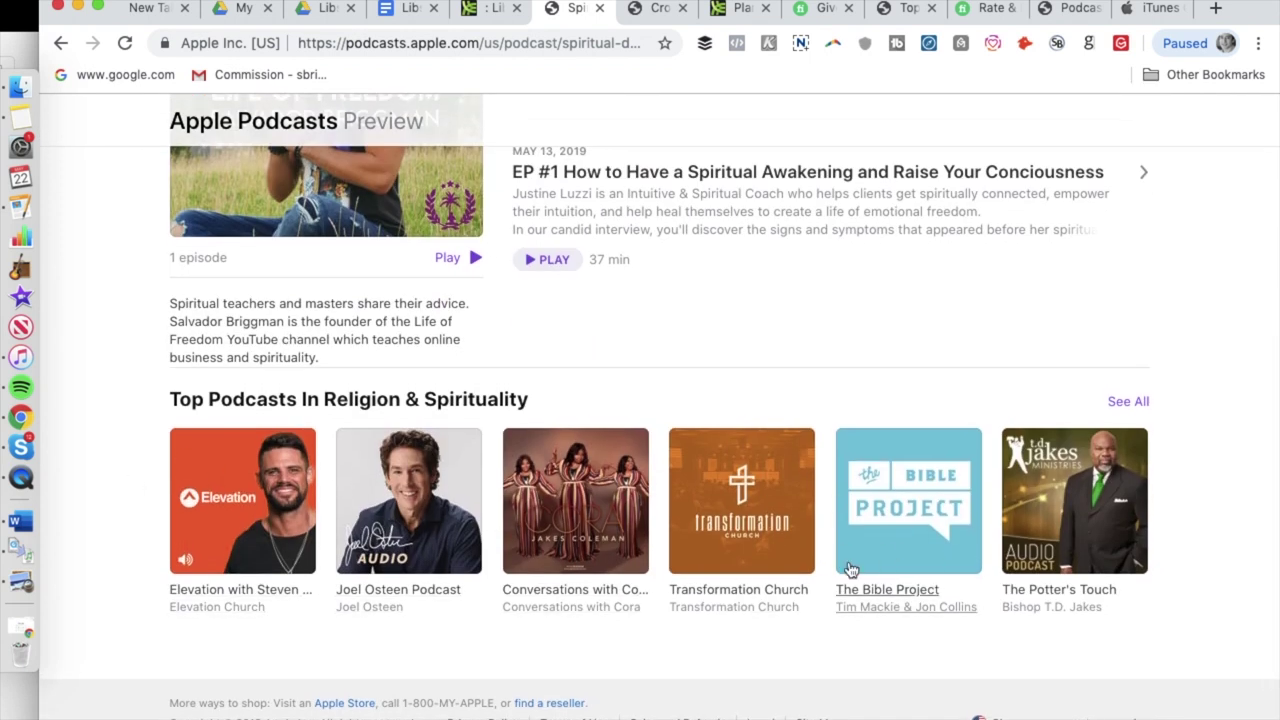
pyautogui.scroll(4, 367, 510)
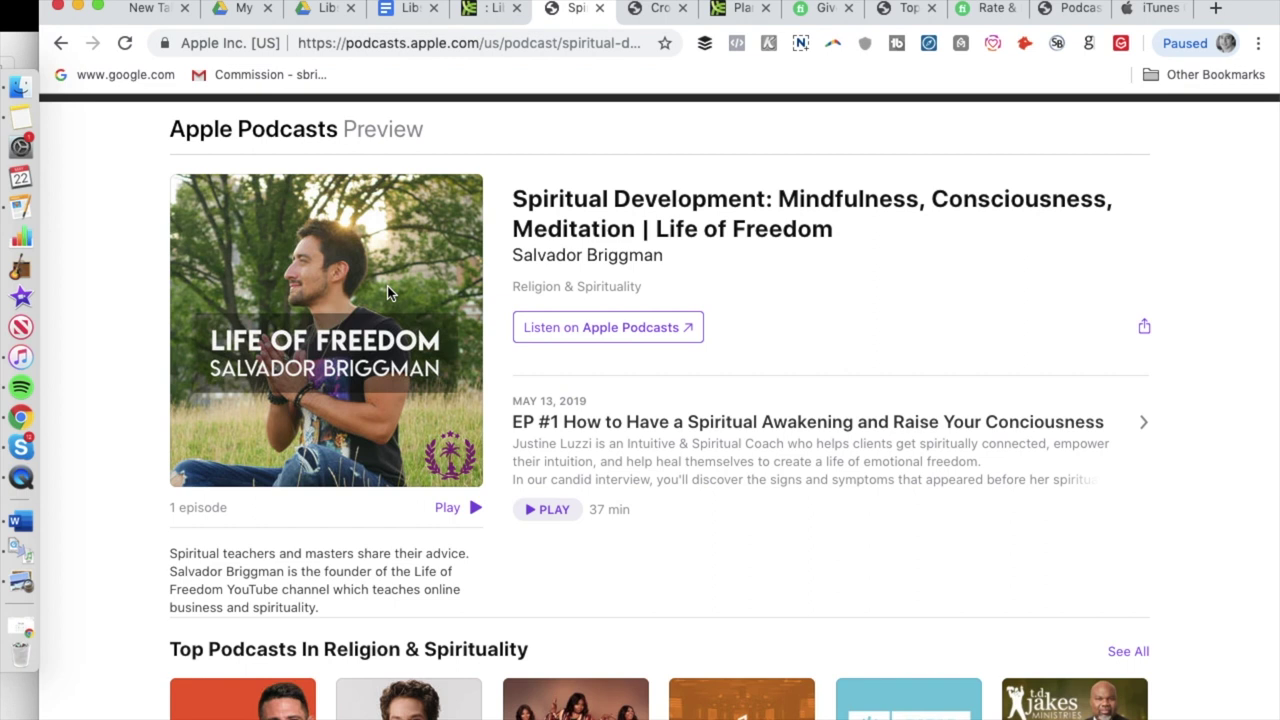
# Confirm in Tools > Adjust Size that lifeoffreedom.jpg is 1600 × 1600 pixels, cancelling without resizing
pyautogui.hotkey('ctrl', 'Up')
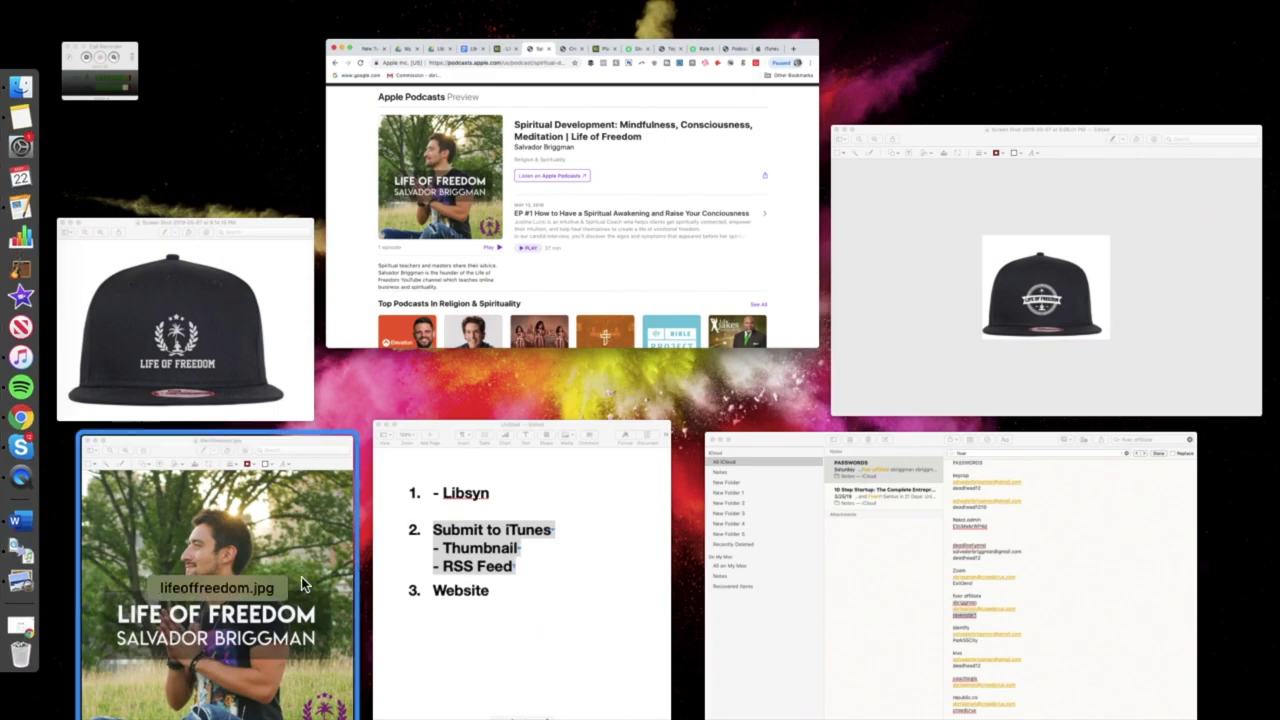
pyautogui.click(220, 560)
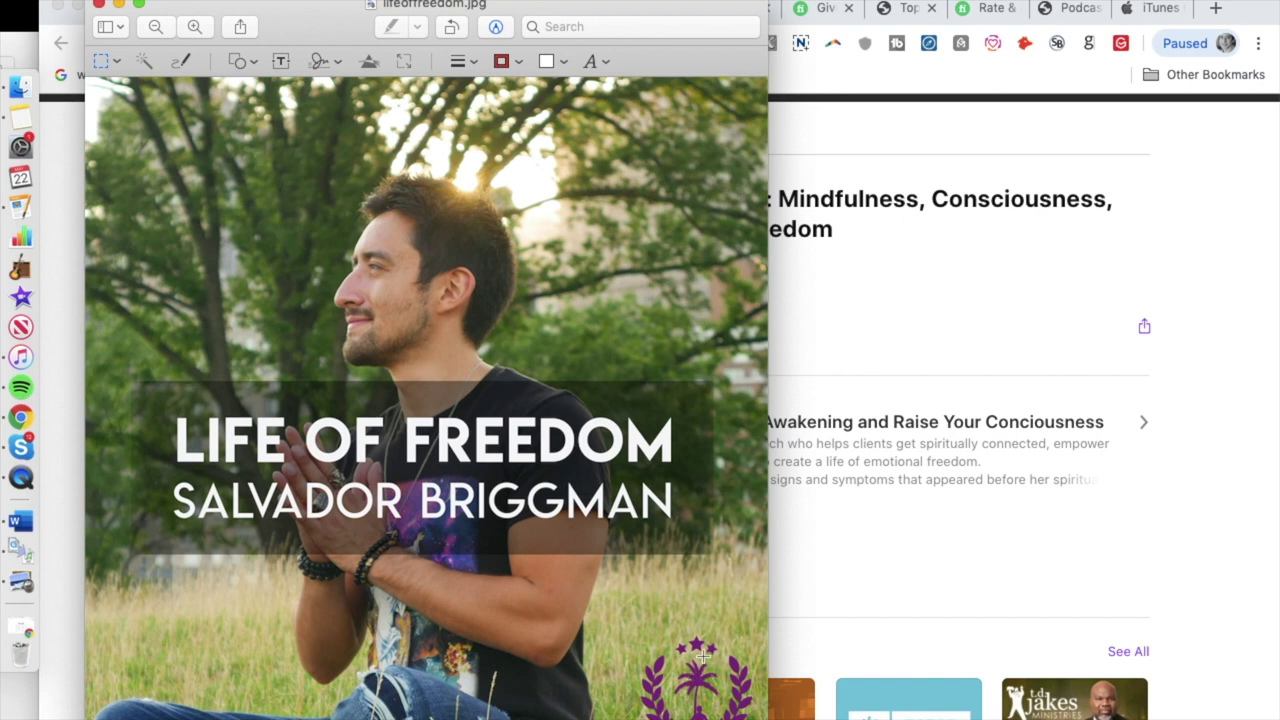
pyautogui.click(310, 0)
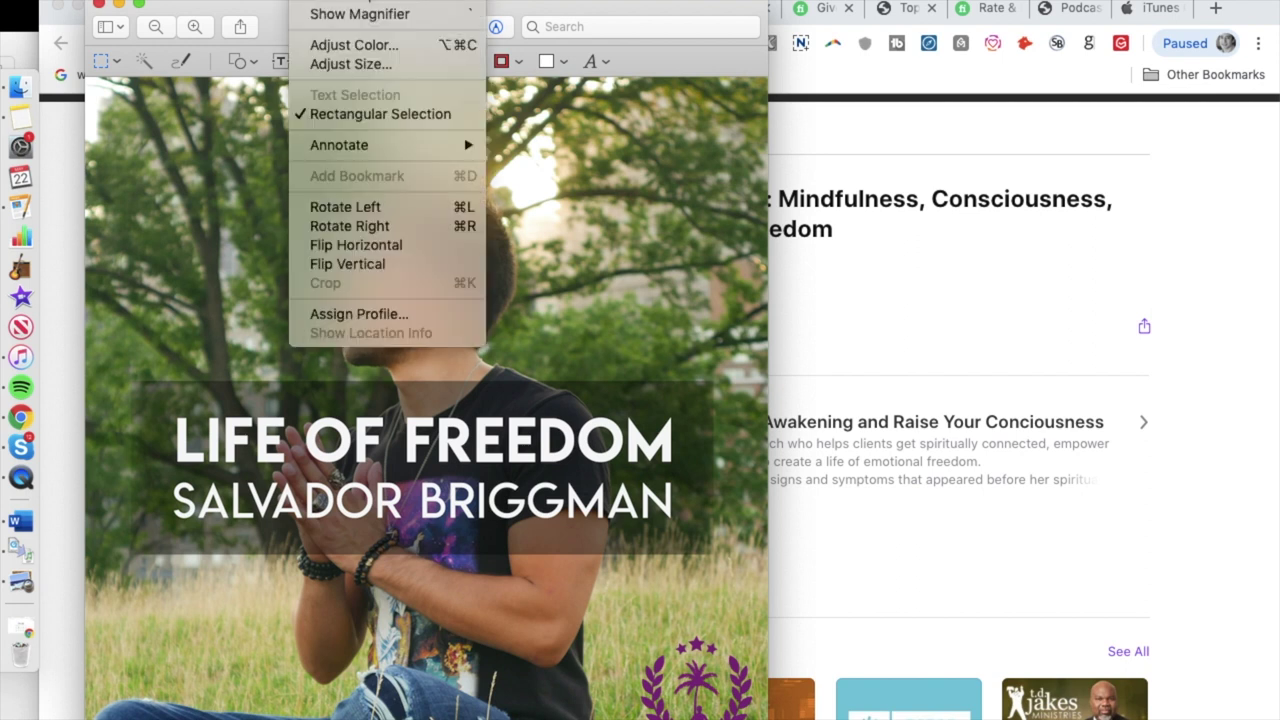
pyautogui.click(350, 66)
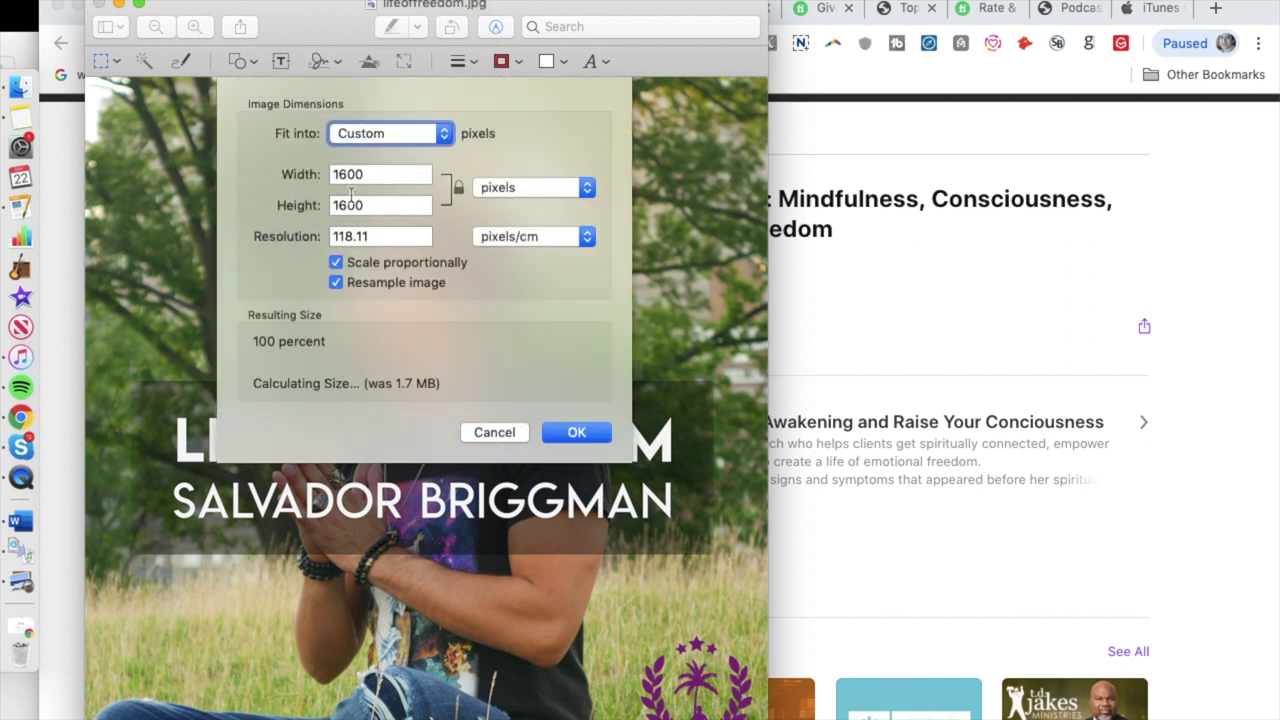
pyautogui.click(355, 176)
pyautogui.click(357, 206)
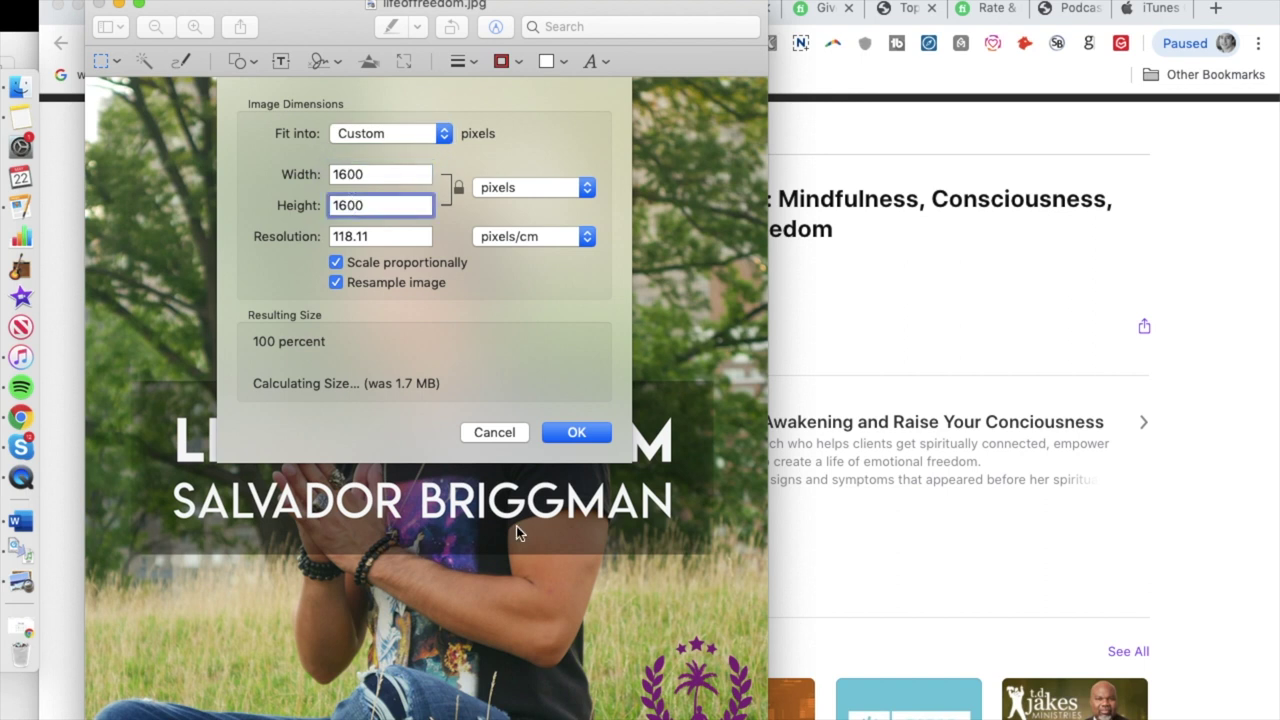
pyautogui.click(480, 436)
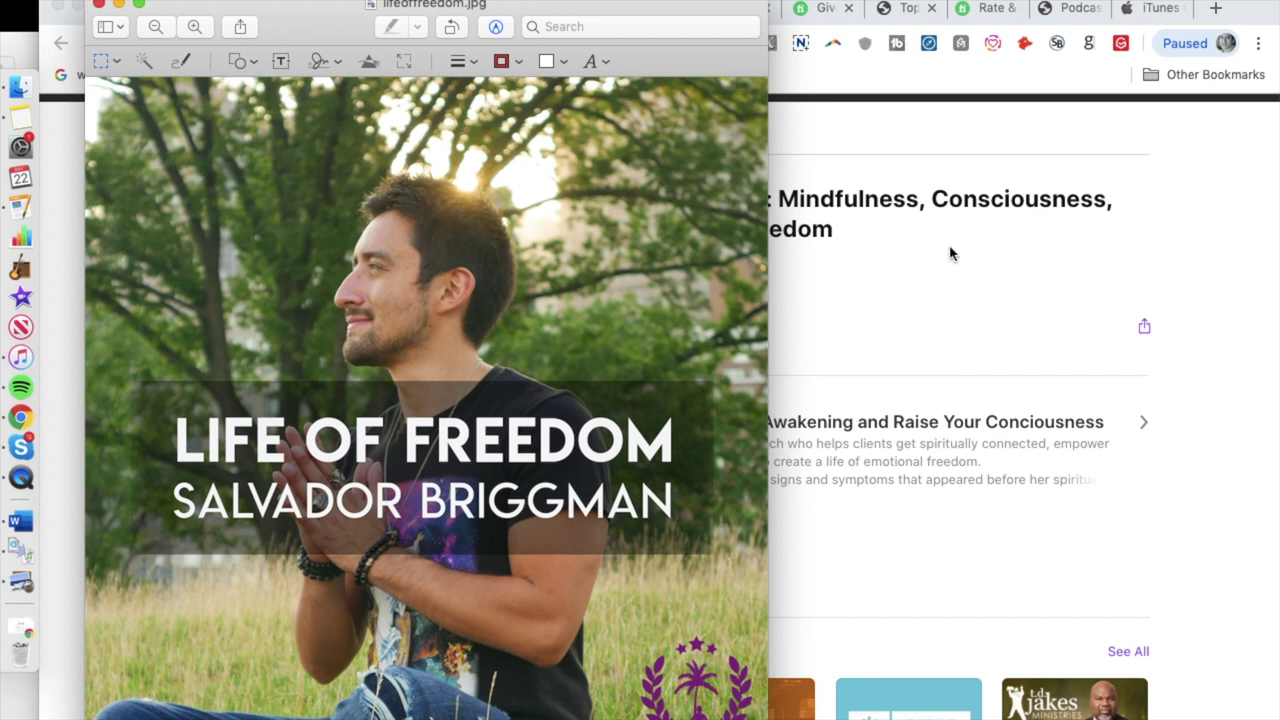
pyautogui.click(1007, 322)
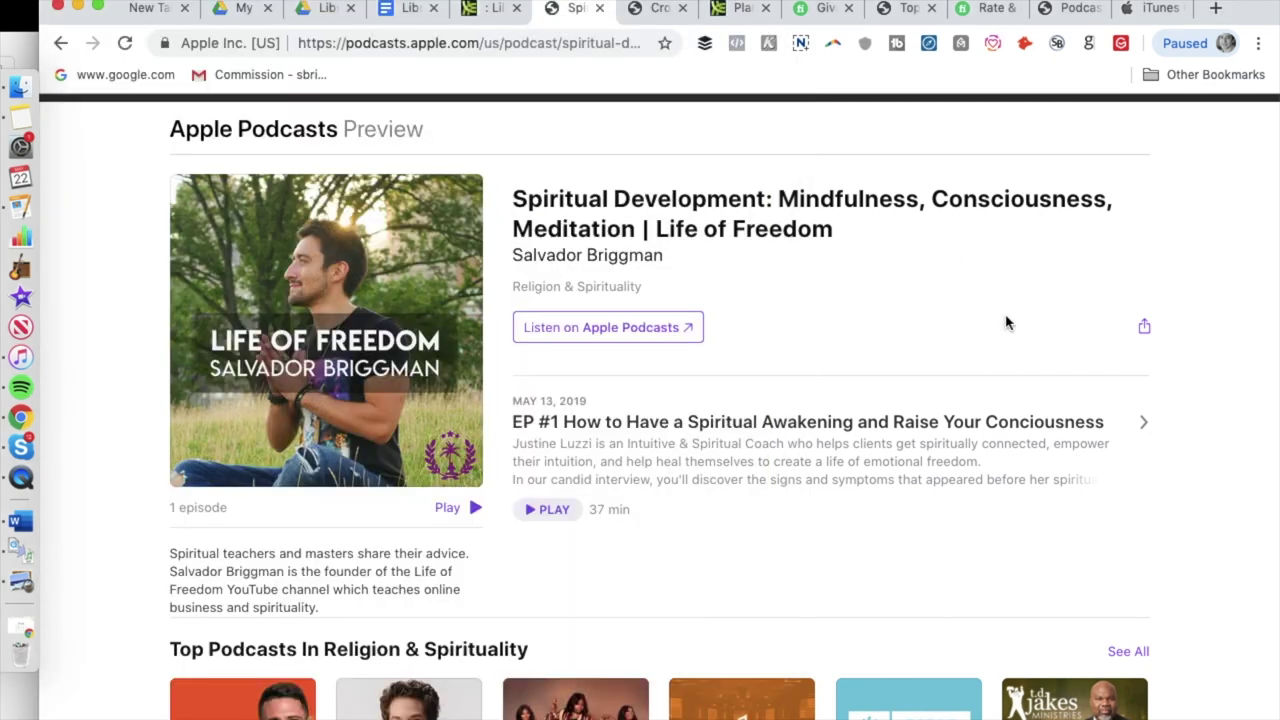
# Open the Fiverr home link from the referral page in a new tab and scroll through it
pyautogui.click(803, 16)
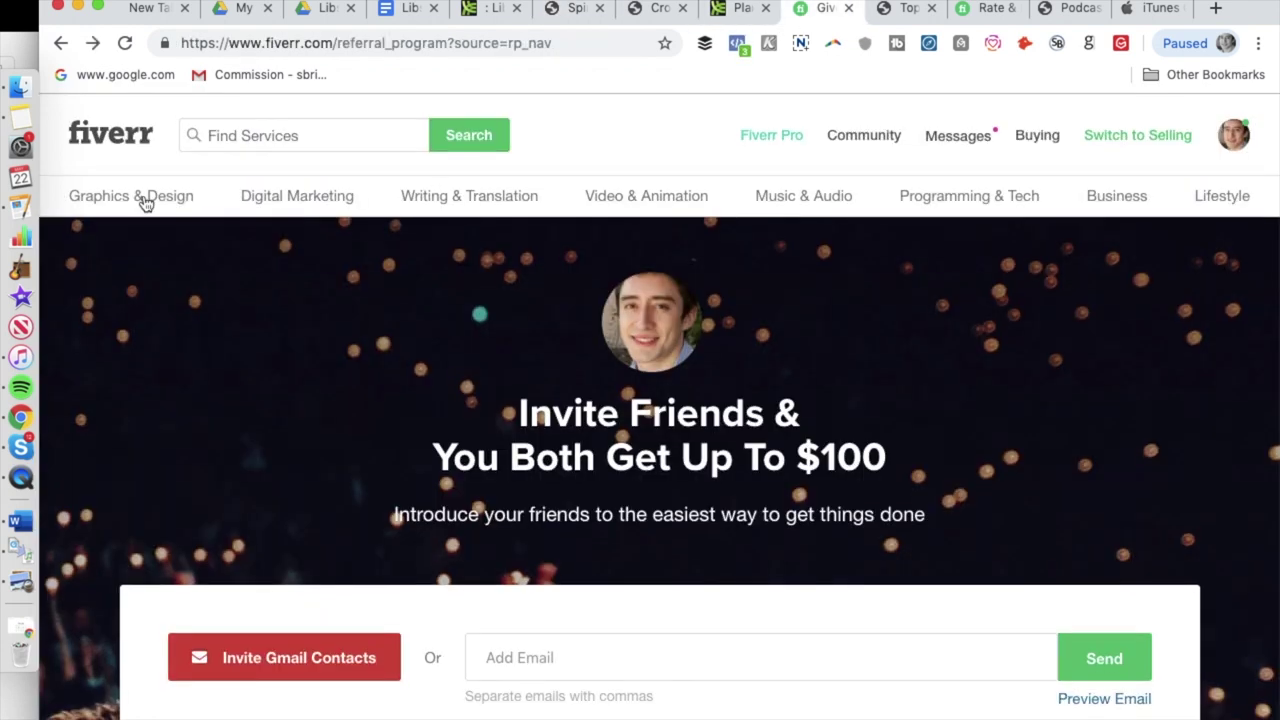
pyautogui.rightClick(114, 120)
pyautogui.click(190, 129)
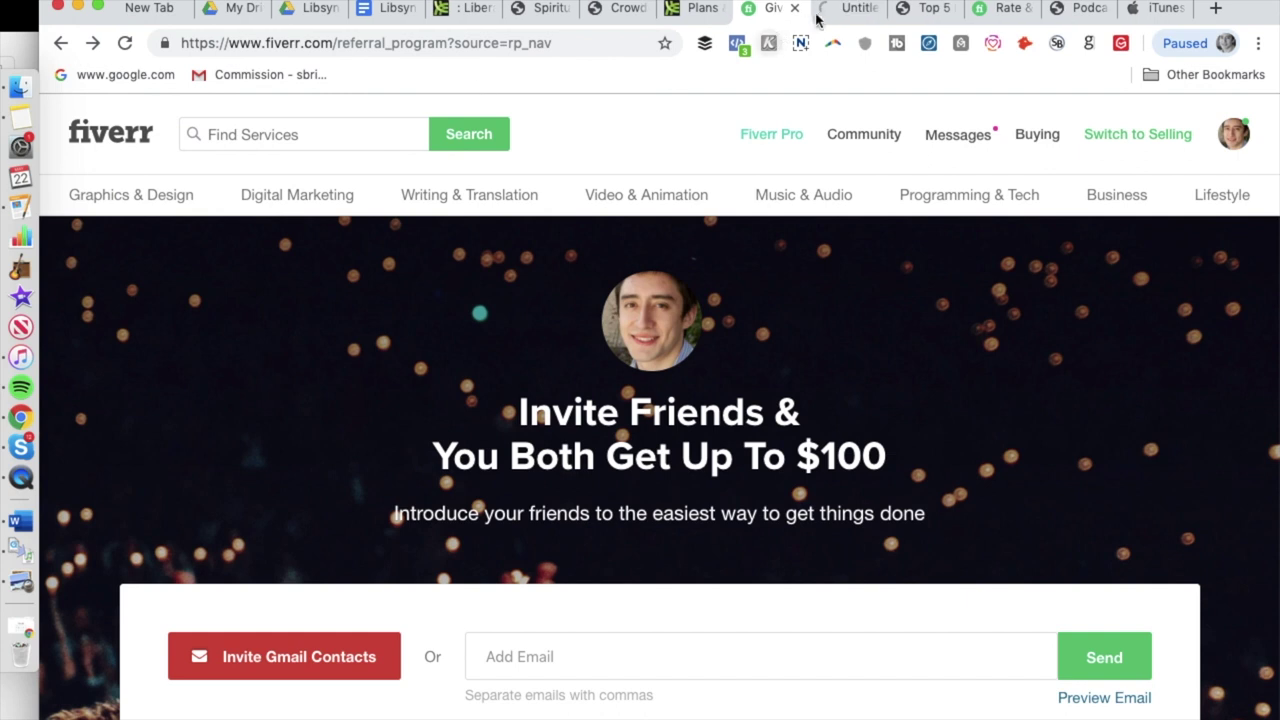
pyautogui.click(829, 10)
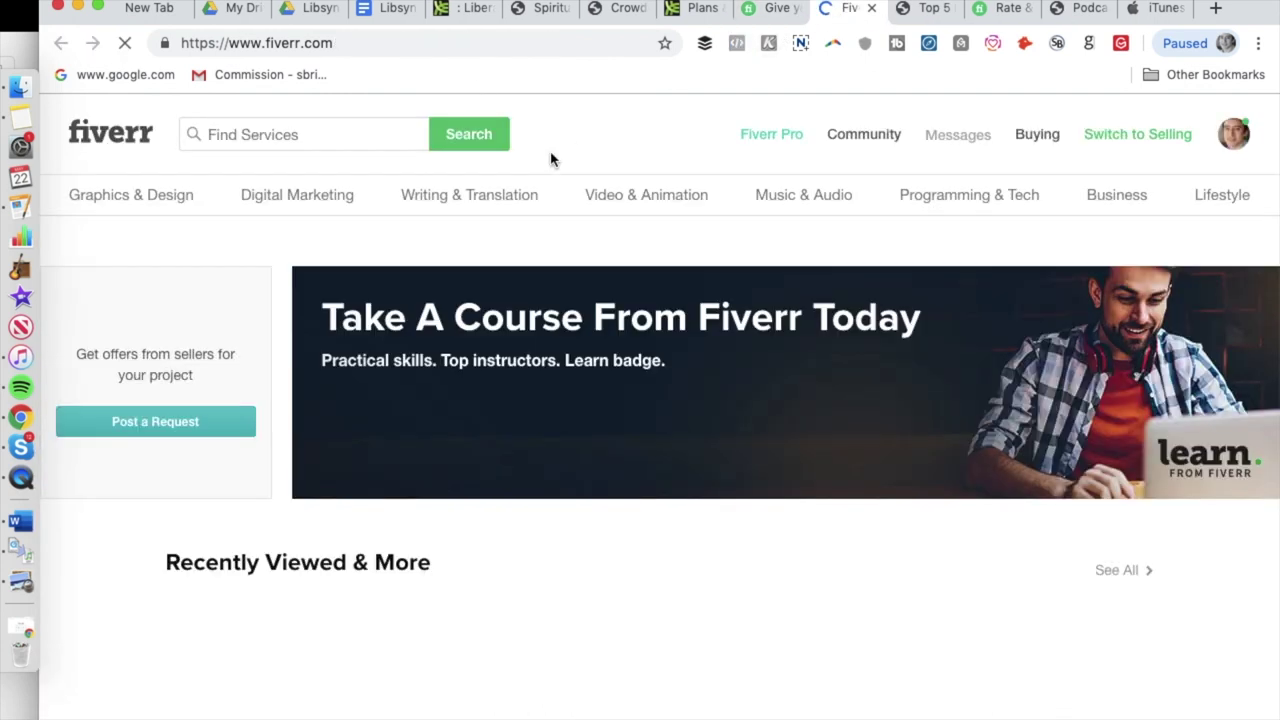
pyautogui.scroll(-3, 550, 160)
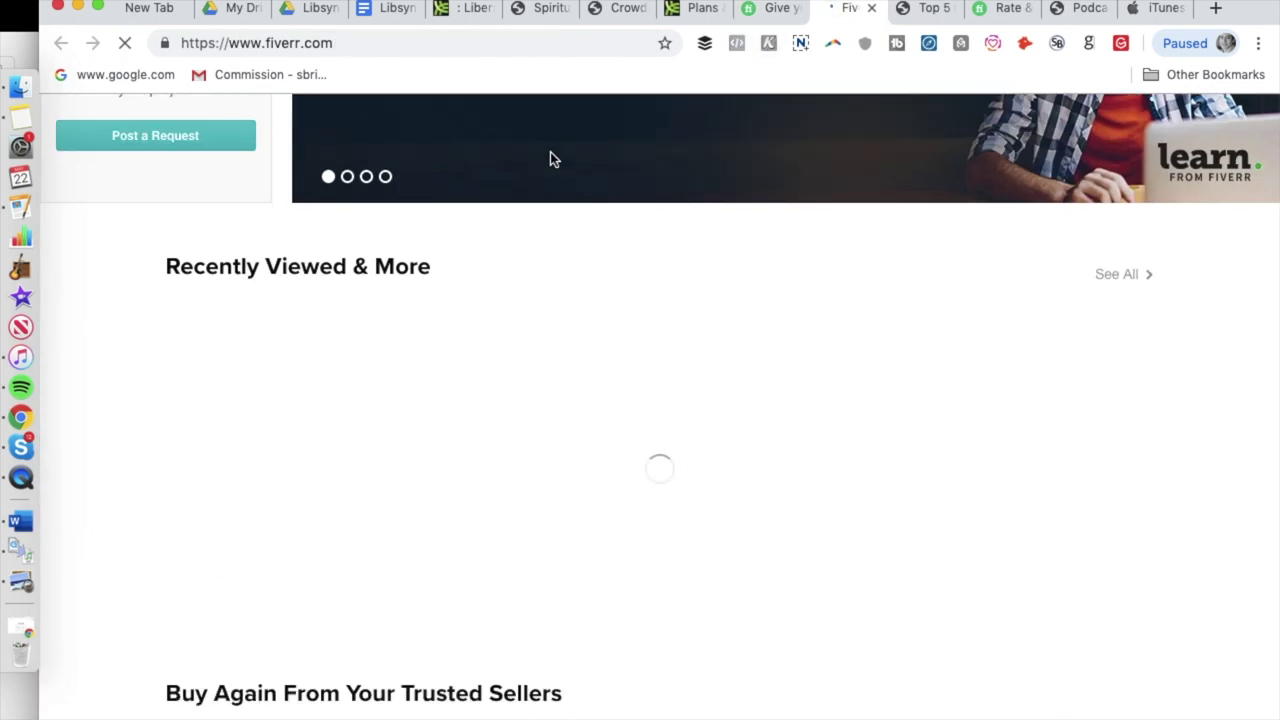
pyautogui.scroll(-4, 534, 363)
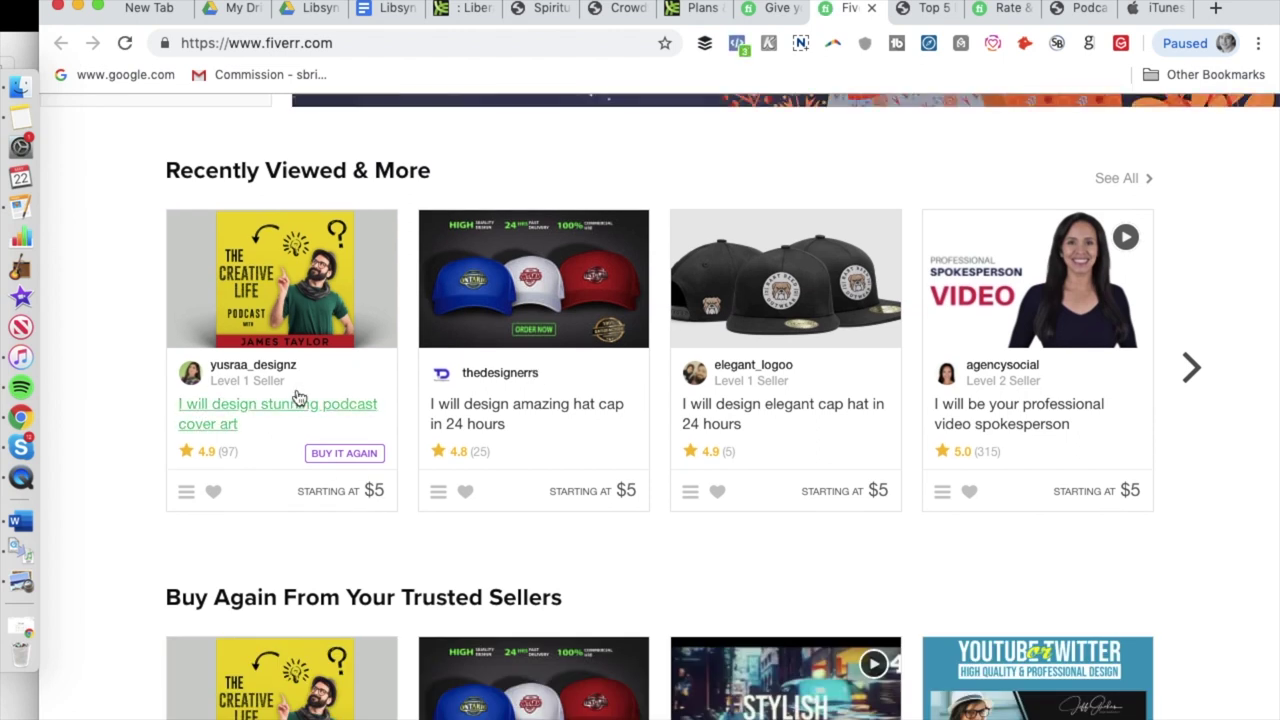
# Briefly bring lifeoffreedom.jpg forward, then put the Fiverr homepage back in front
pyautogui.hotkey('ctrl', 'Up')
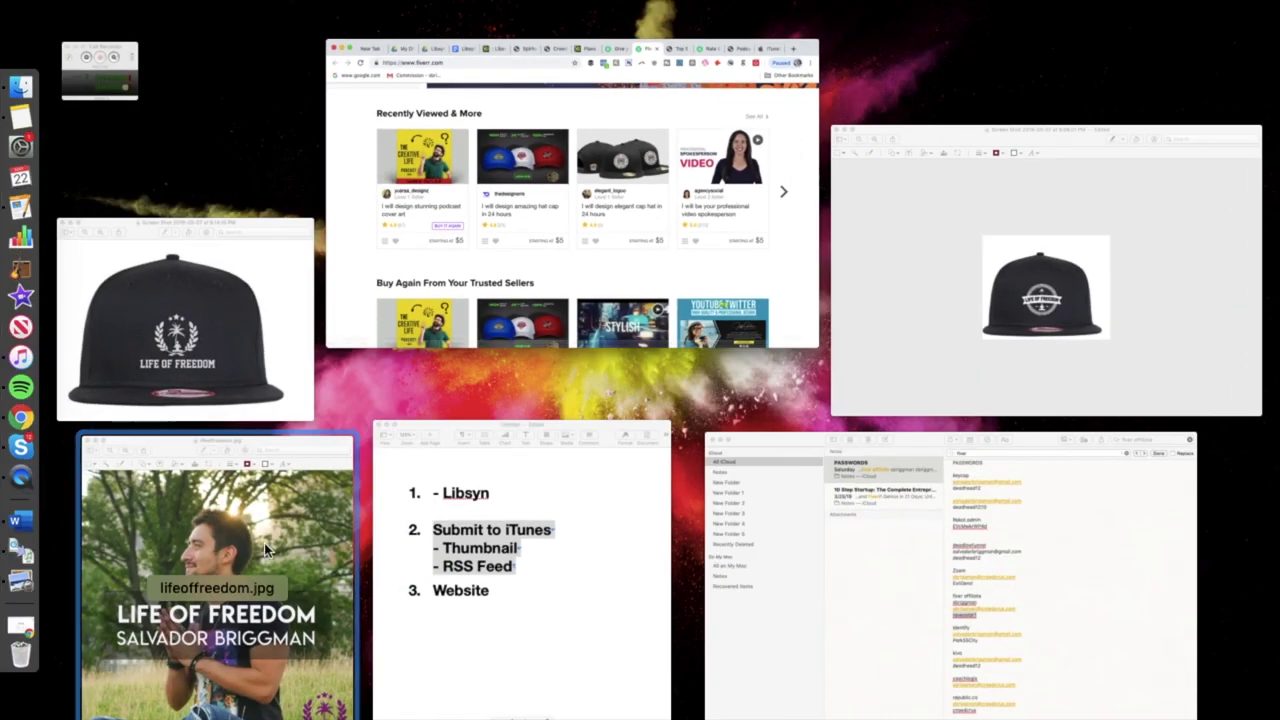
pyautogui.click(230, 560)
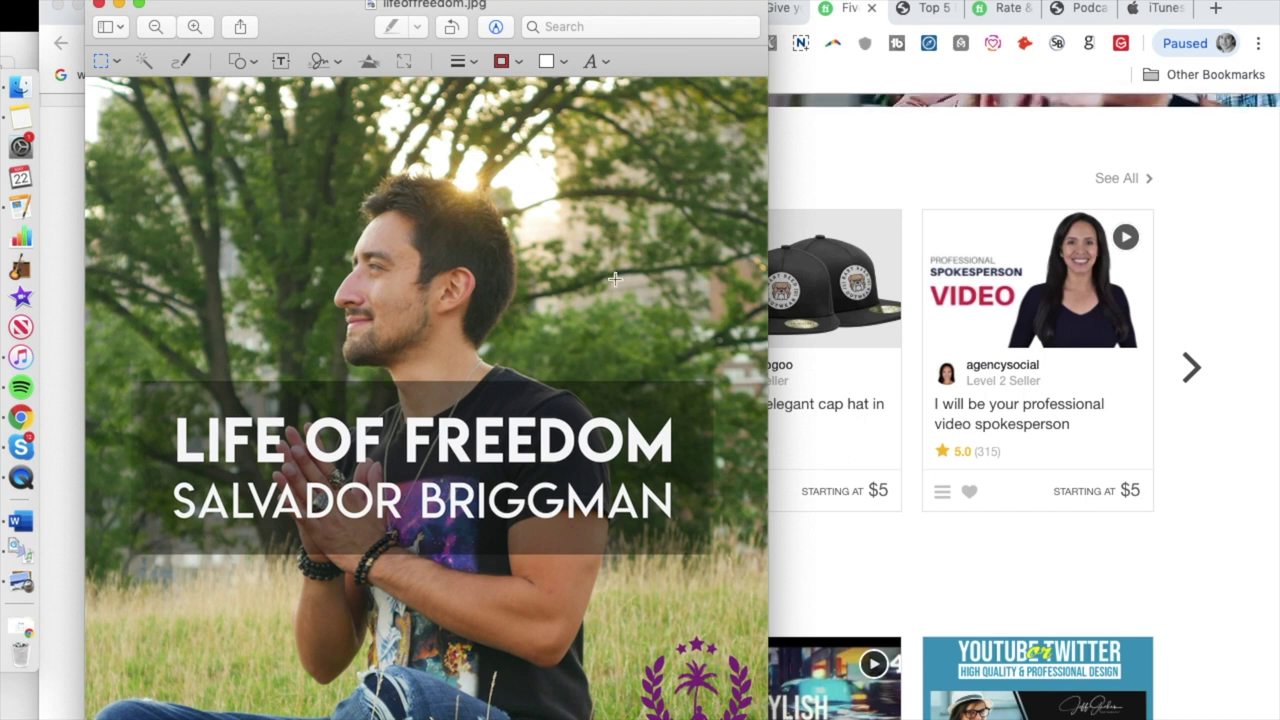
pyautogui.click(830, 200)
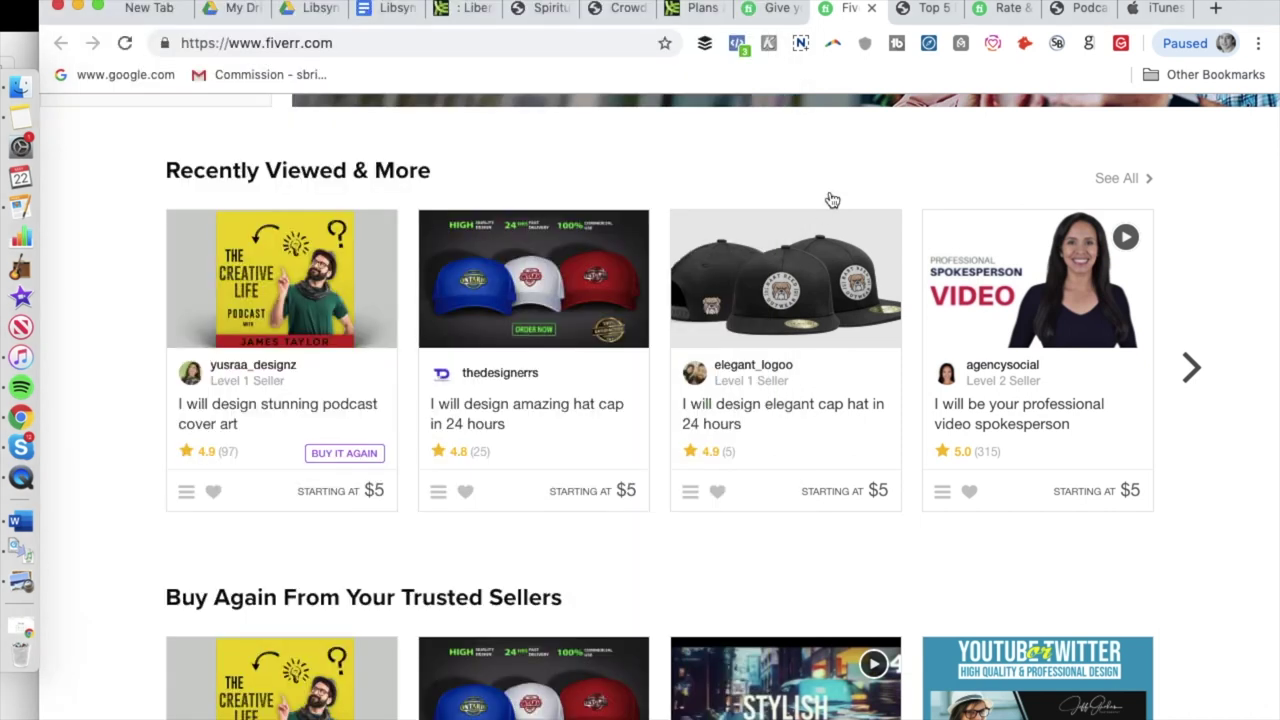
pyautogui.scroll(-4, 250, 421)
pyautogui.scroll(-1, 250, 415)
pyautogui.scroll(-3, 250, 413)
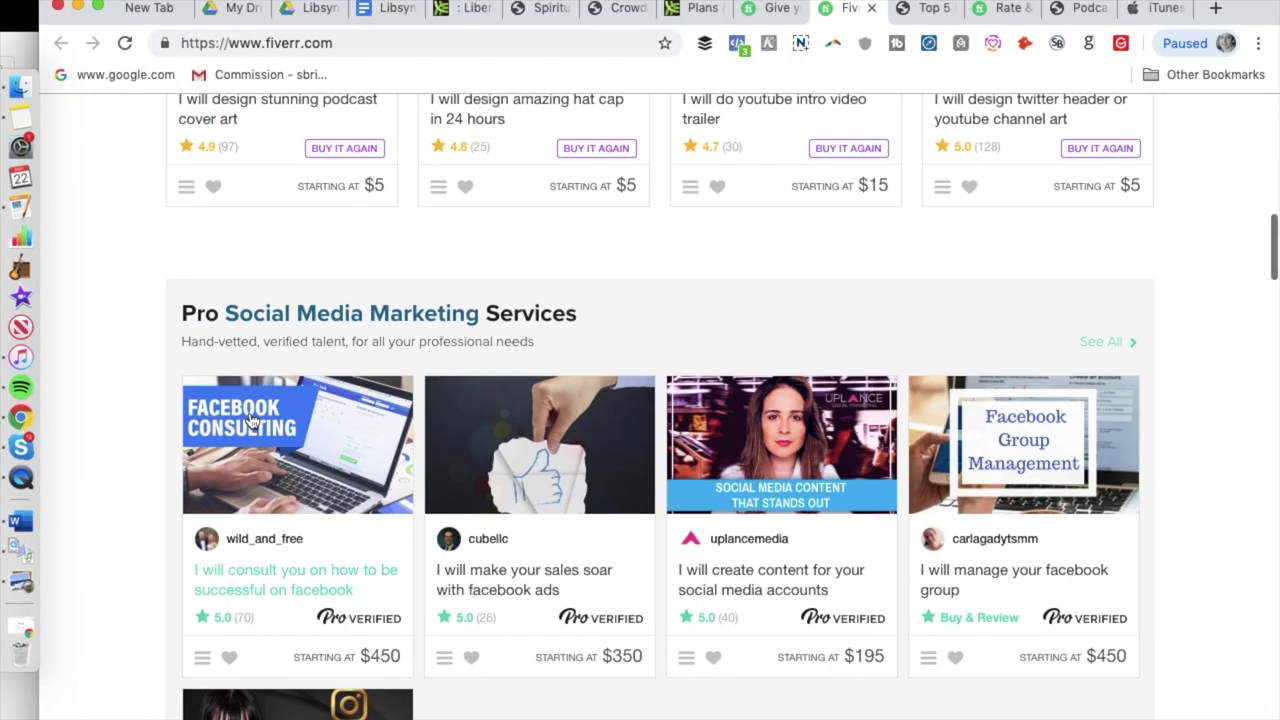
pyautogui.scroll(-1, 252, 421)
pyautogui.scroll(-2, 252, 421)
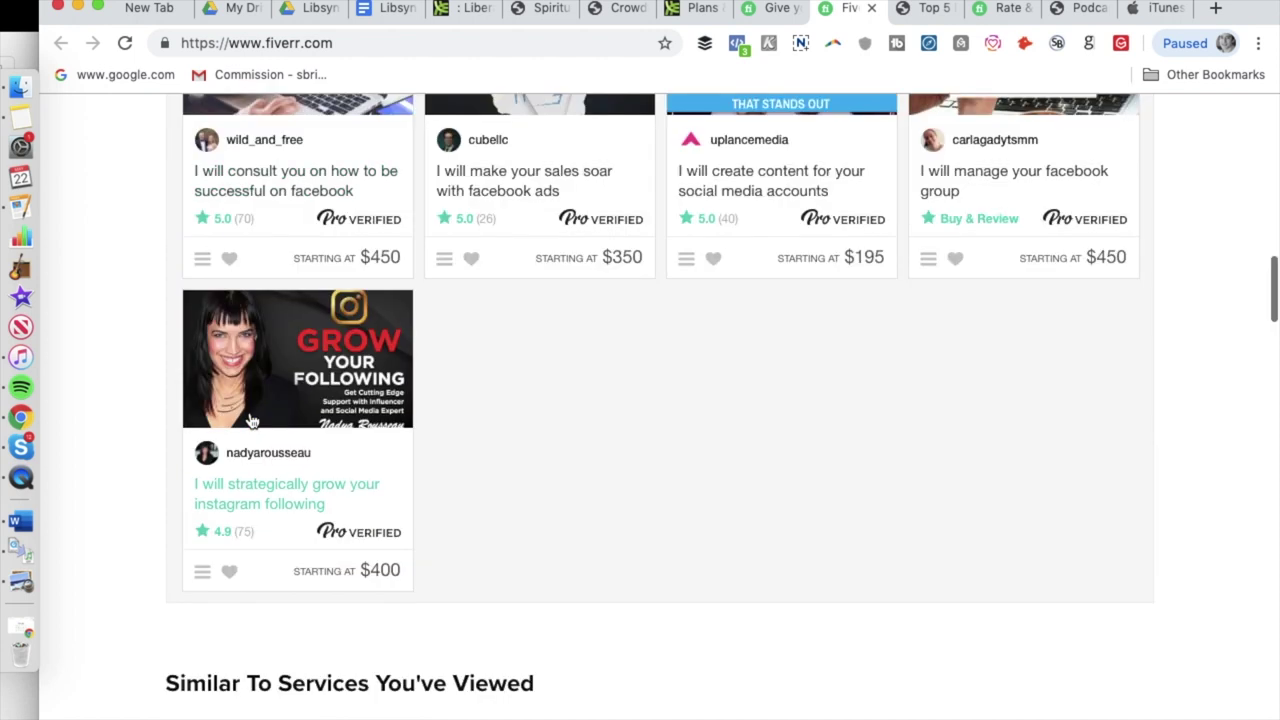
pyautogui.scroll(-1, 243, 486)
pyautogui.scroll(-4, 108, 390)
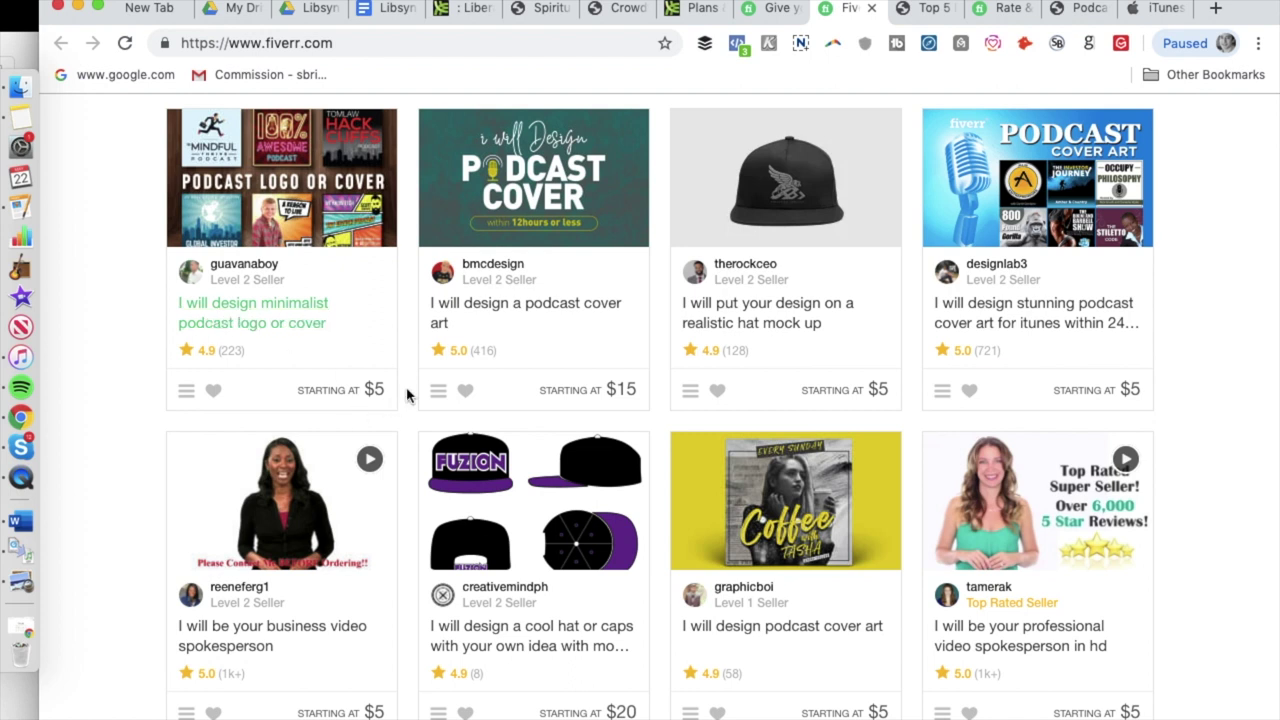
pyautogui.scroll(-2, 620, 398)
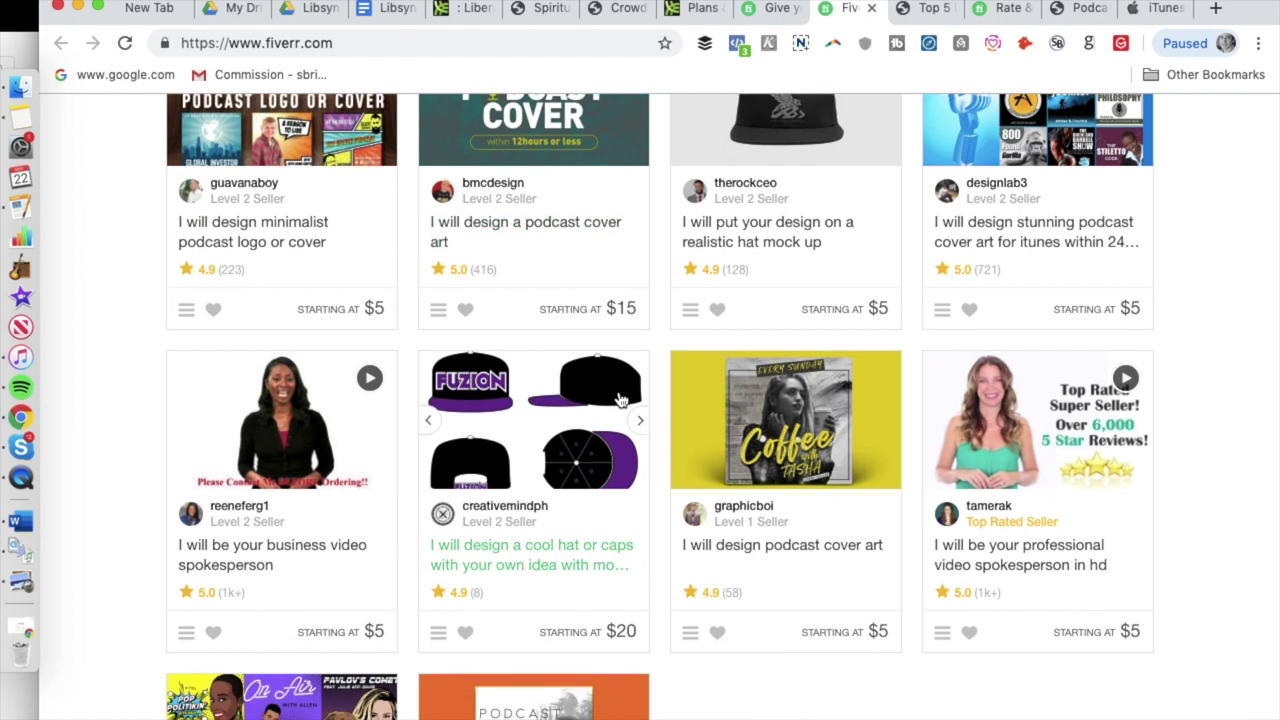
pyautogui.scroll(-4, 620, 398)
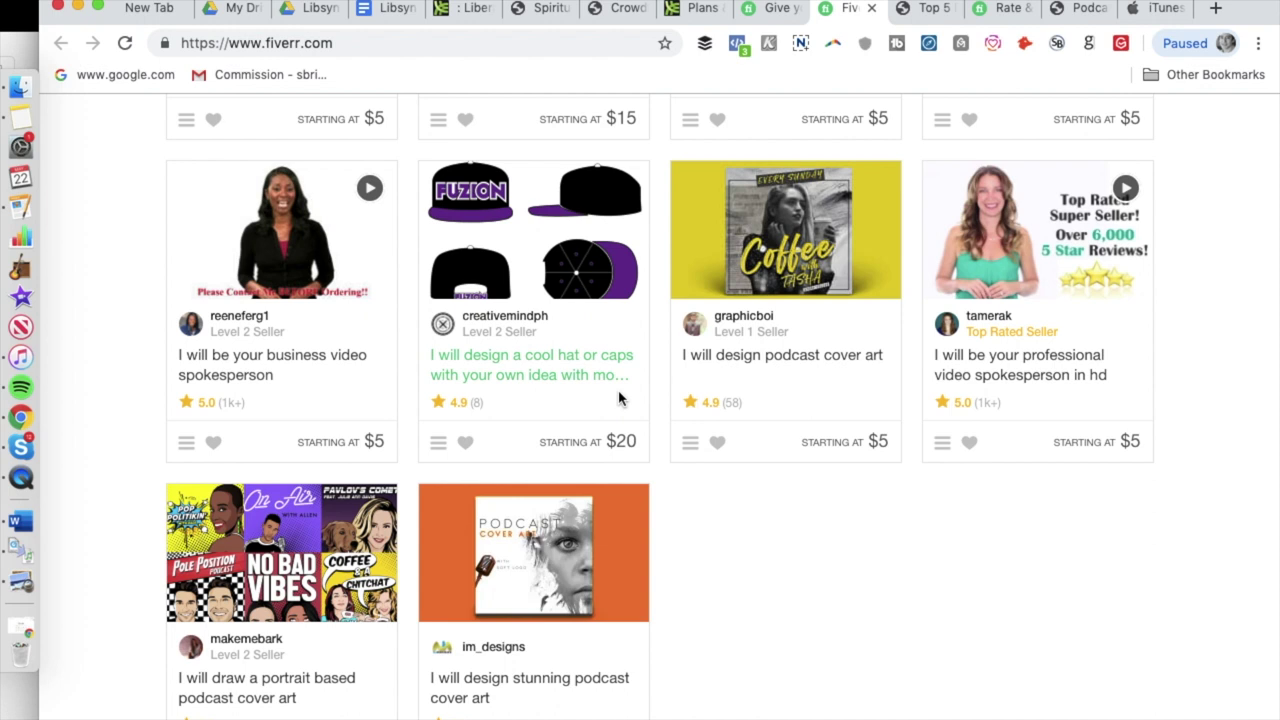
pyautogui.scroll(2, 891, 463)
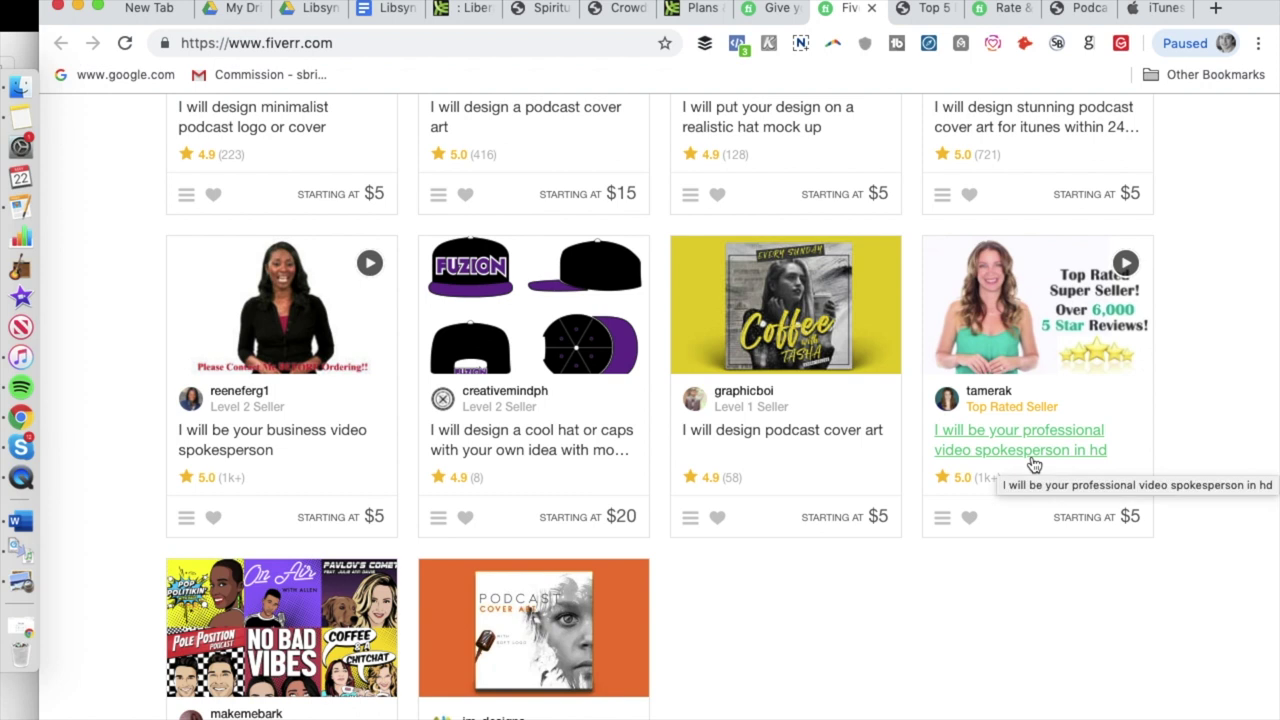
pyautogui.scroll(8, 857, 533)
pyautogui.scroll(12, 857, 535)
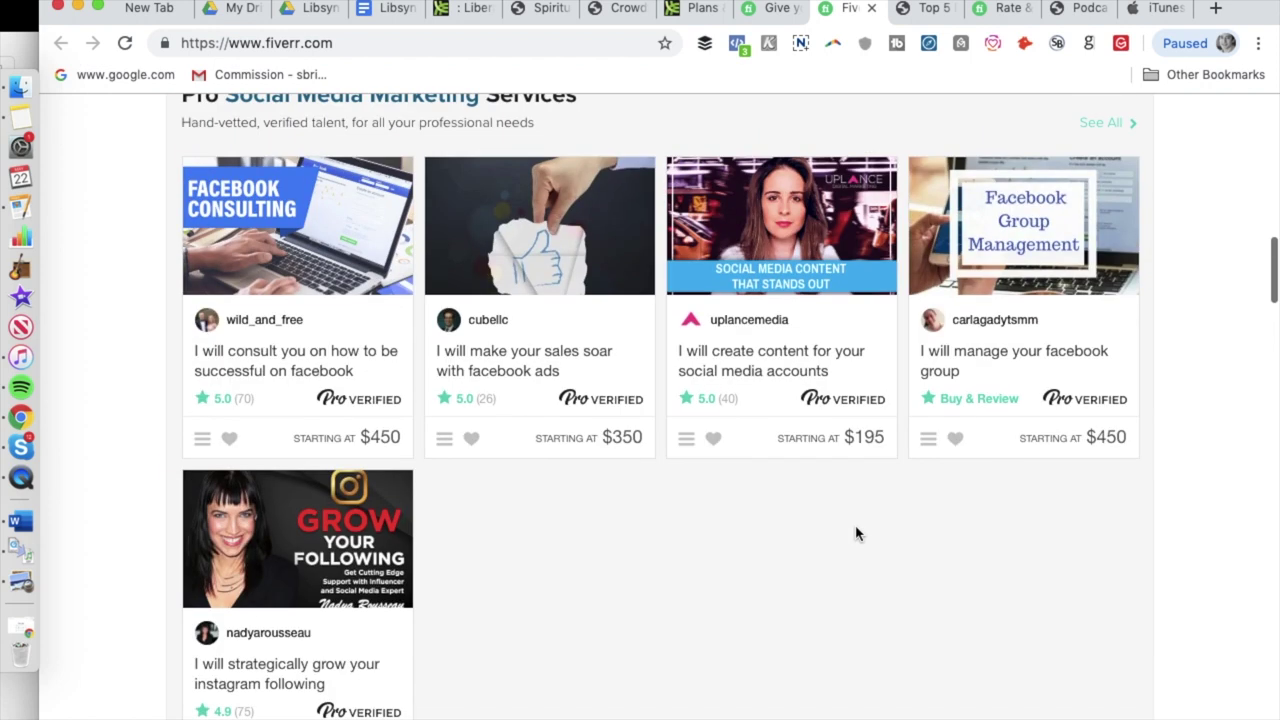
pyautogui.scroll(10, 857, 532)
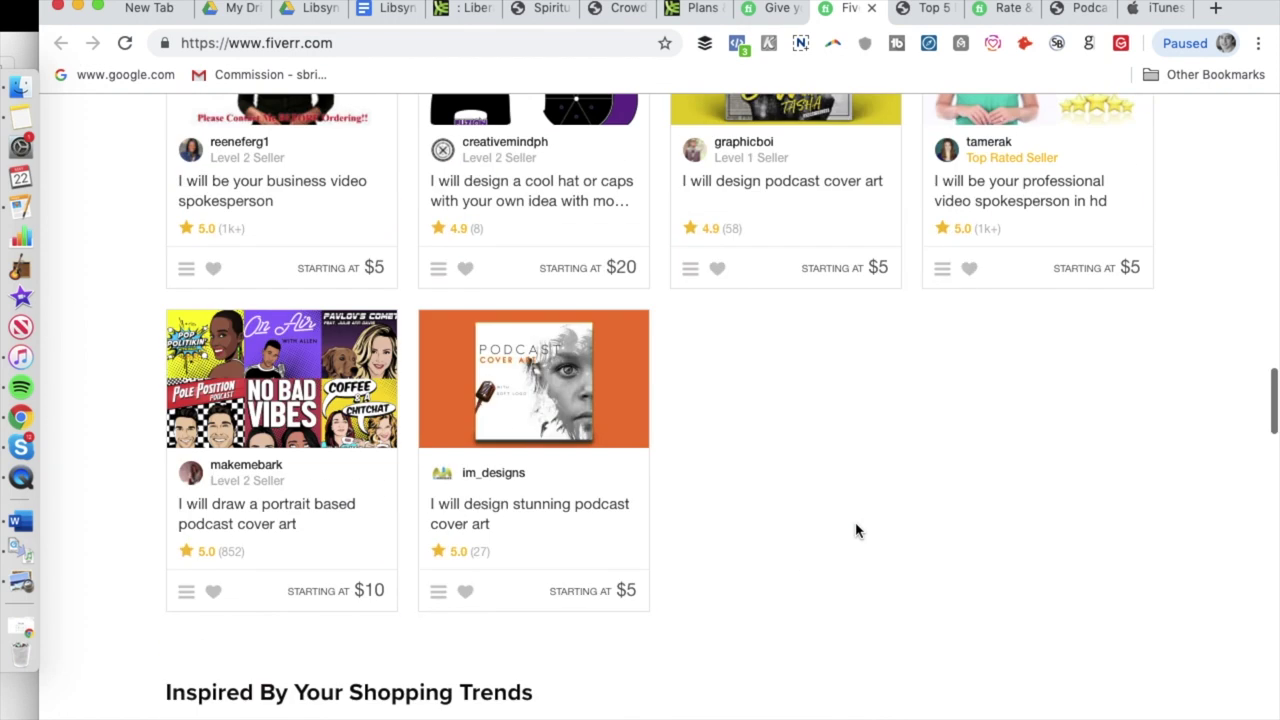
pyautogui.scroll(-15, 857, 531)
pyautogui.scroll(5, 700, 470)
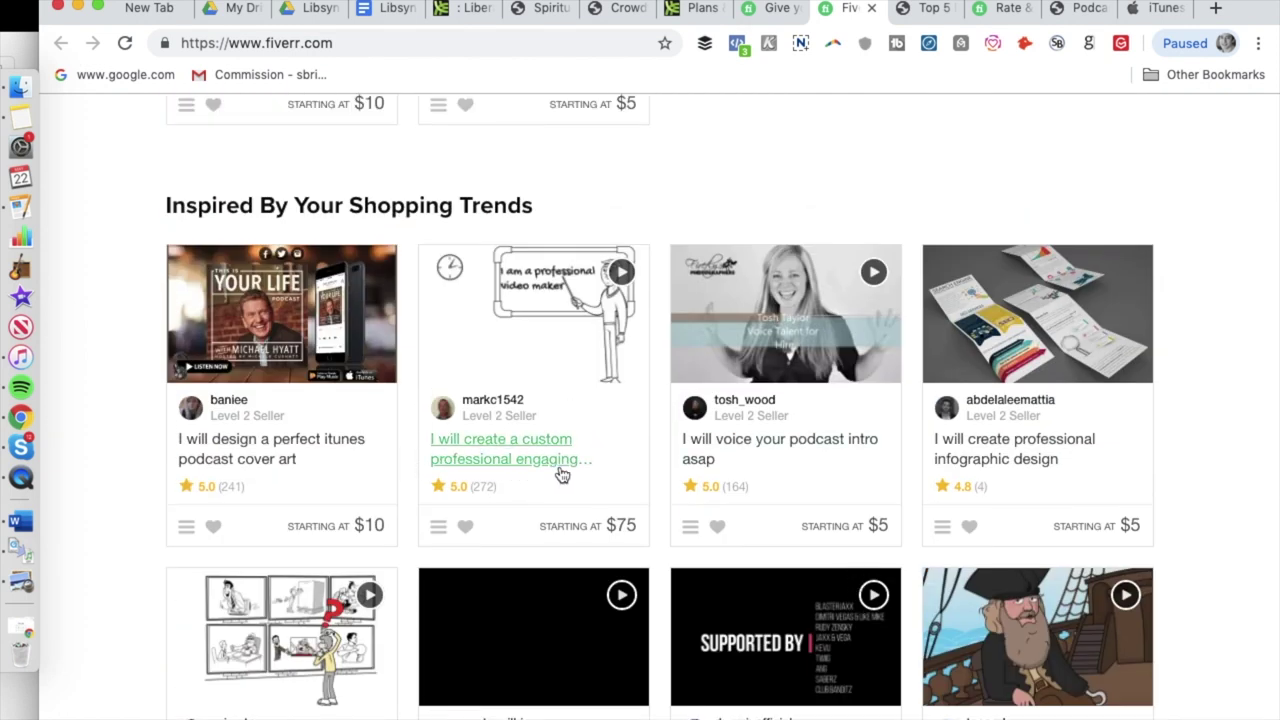
pyautogui.scroll(-10, 633, 537)
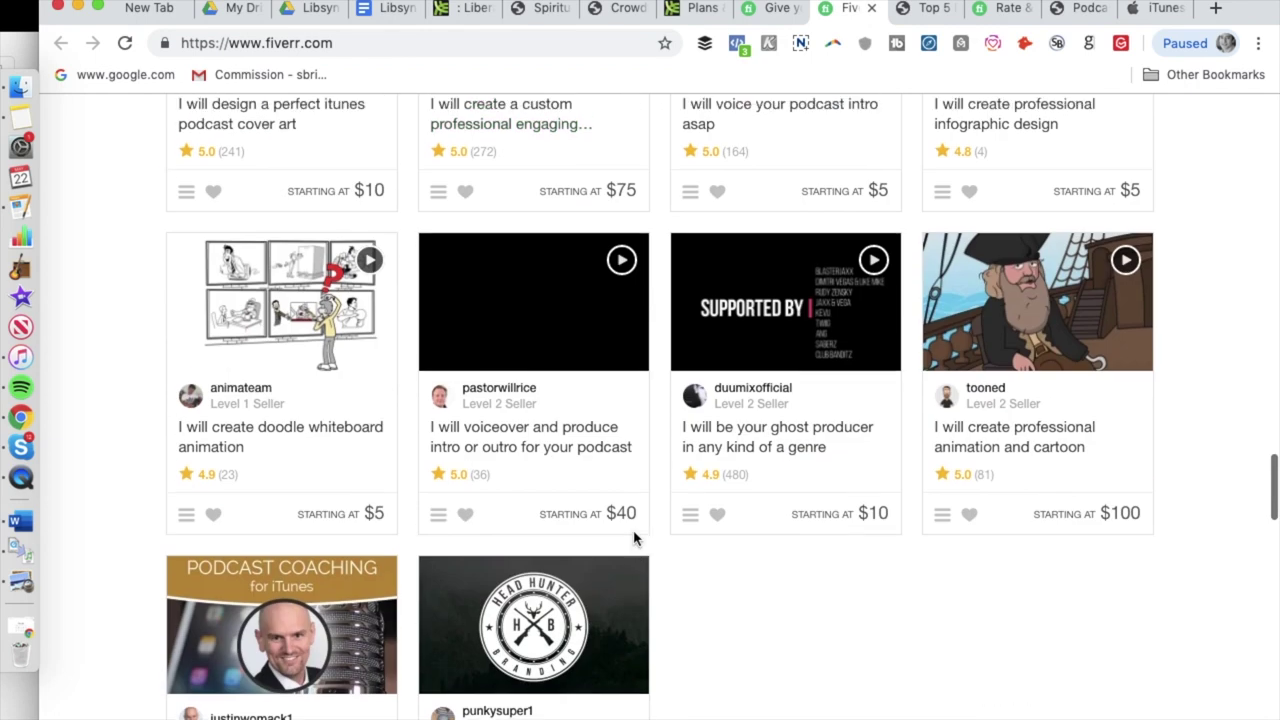
pyautogui.scroll(20, 633, 539)
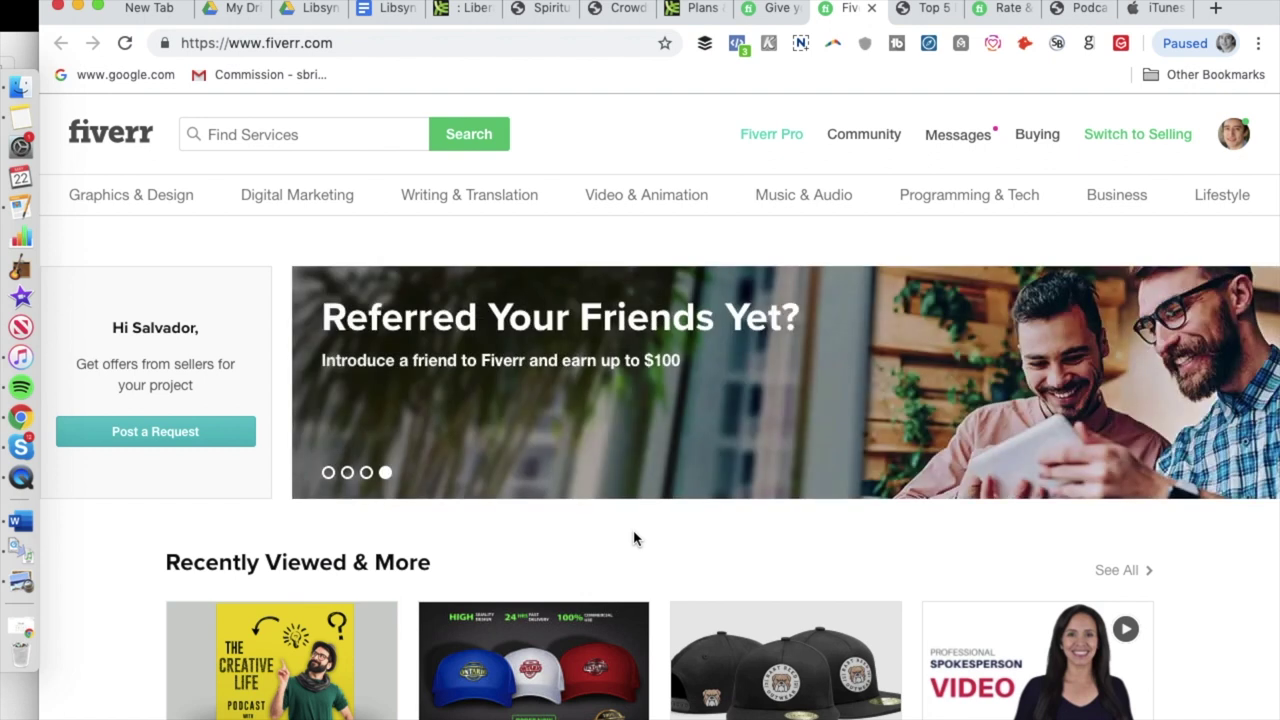
pyautogui.scroll(-3, 633, 540)
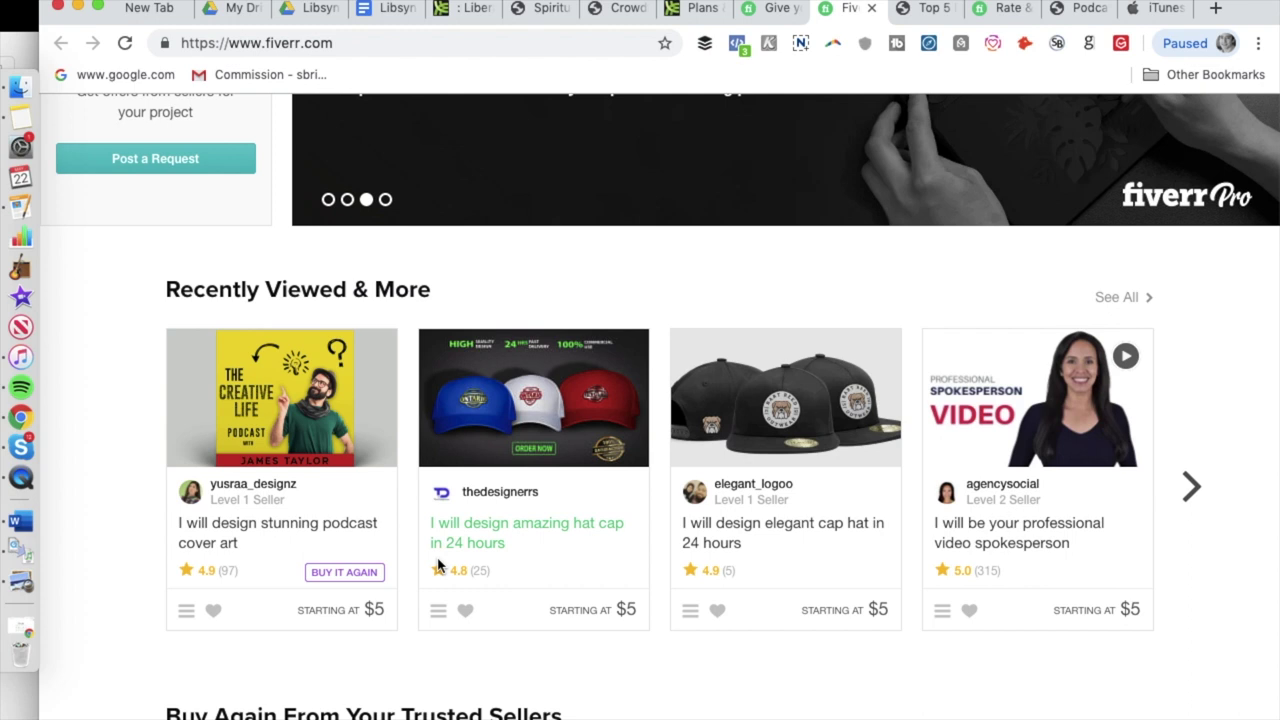
pyautogui.hotkey('ctrl', 'Up')
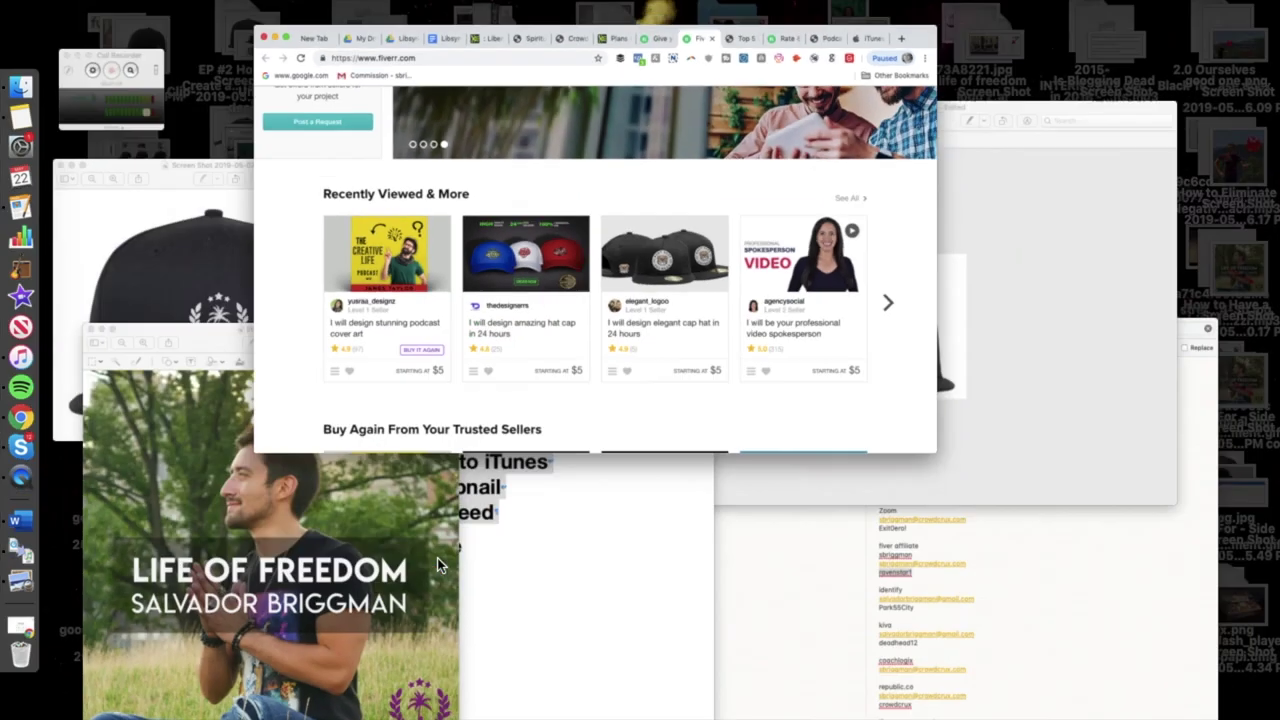
pyautogui.click(280, 362)
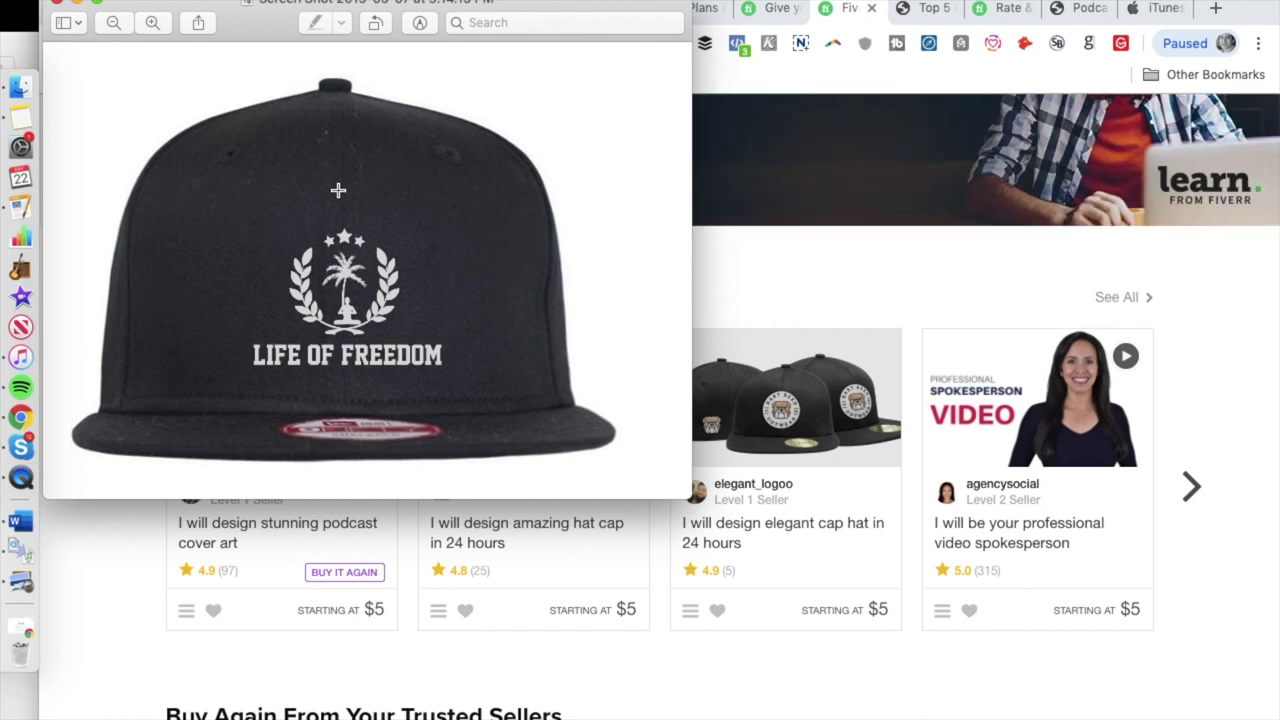
pyautogui.hotkey('ctrl', 'Up')
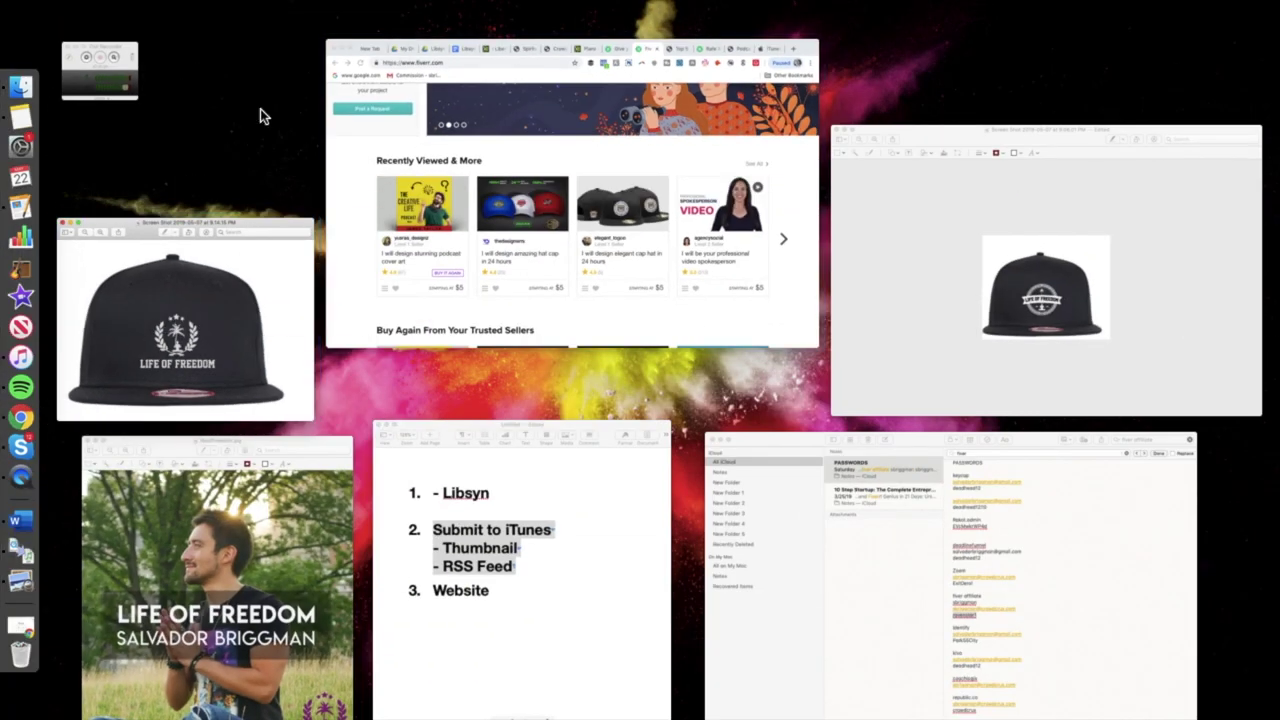
pyautogui.click(1040, 290)
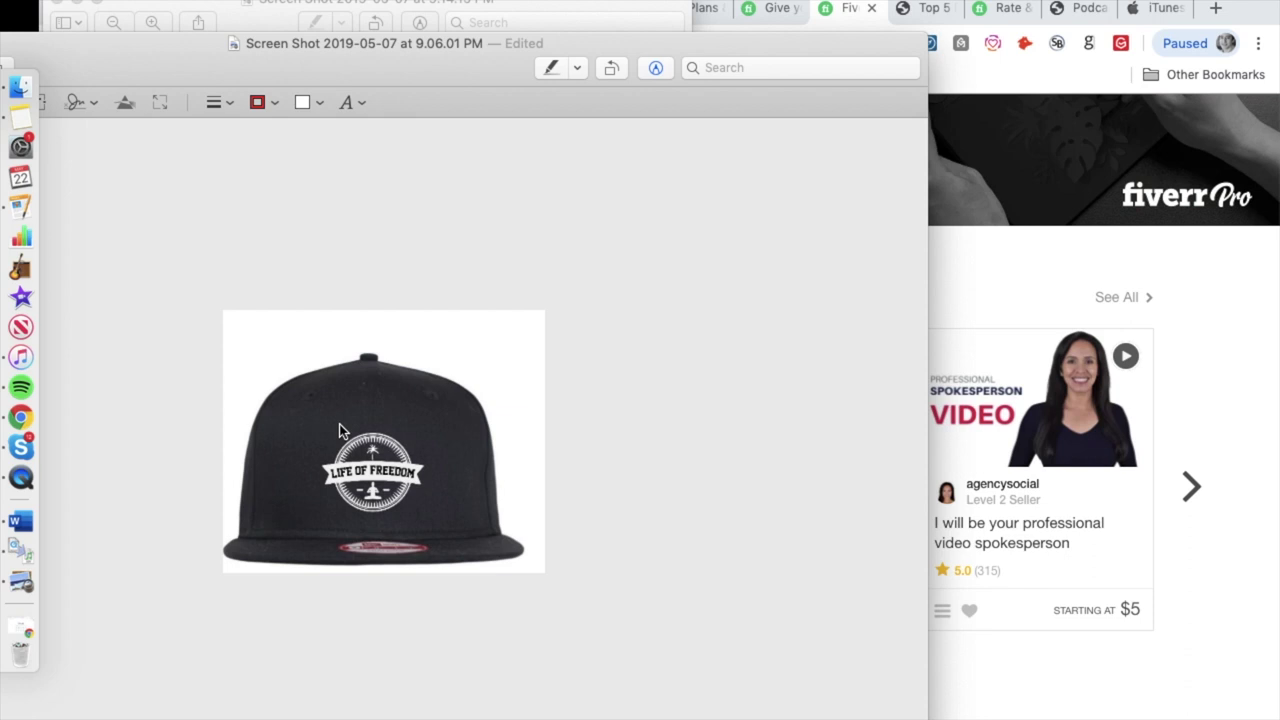
pyautogui.click(960, 260)
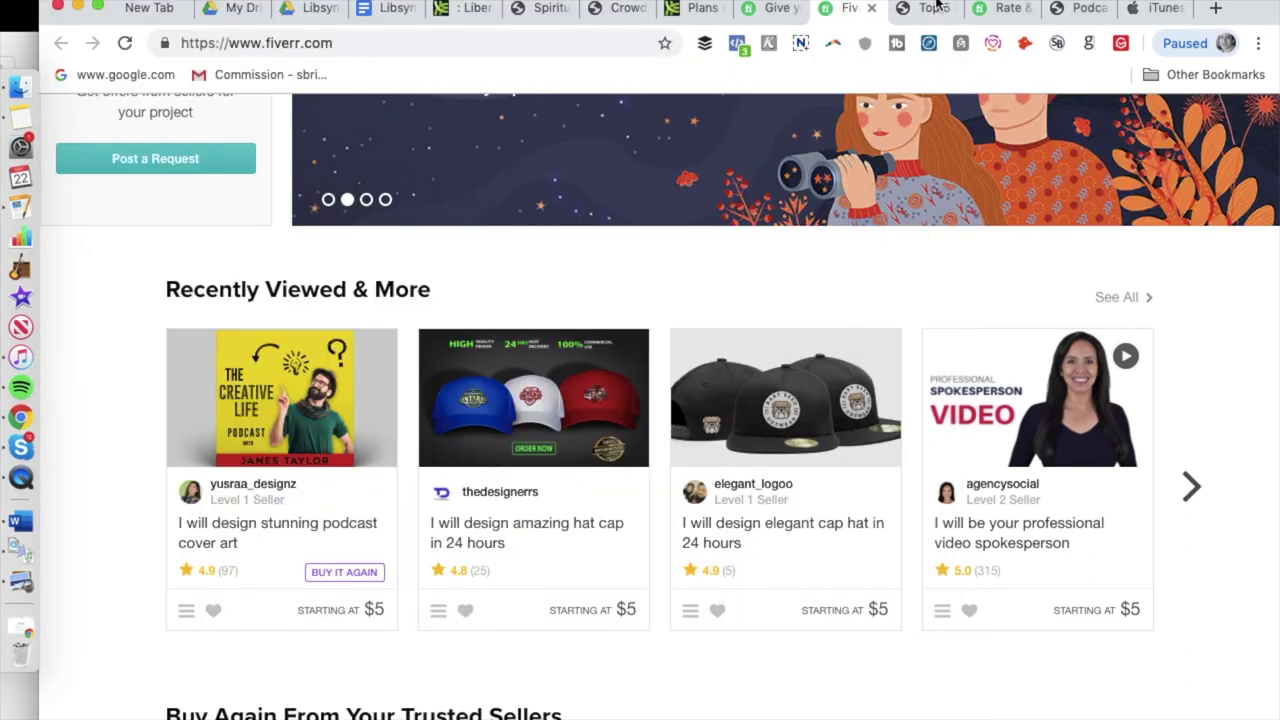
# Switch to Fiverr's Invite Friends referral page and highlight its up-to-$100 reward heading
pyautogui.click(1003, 8)
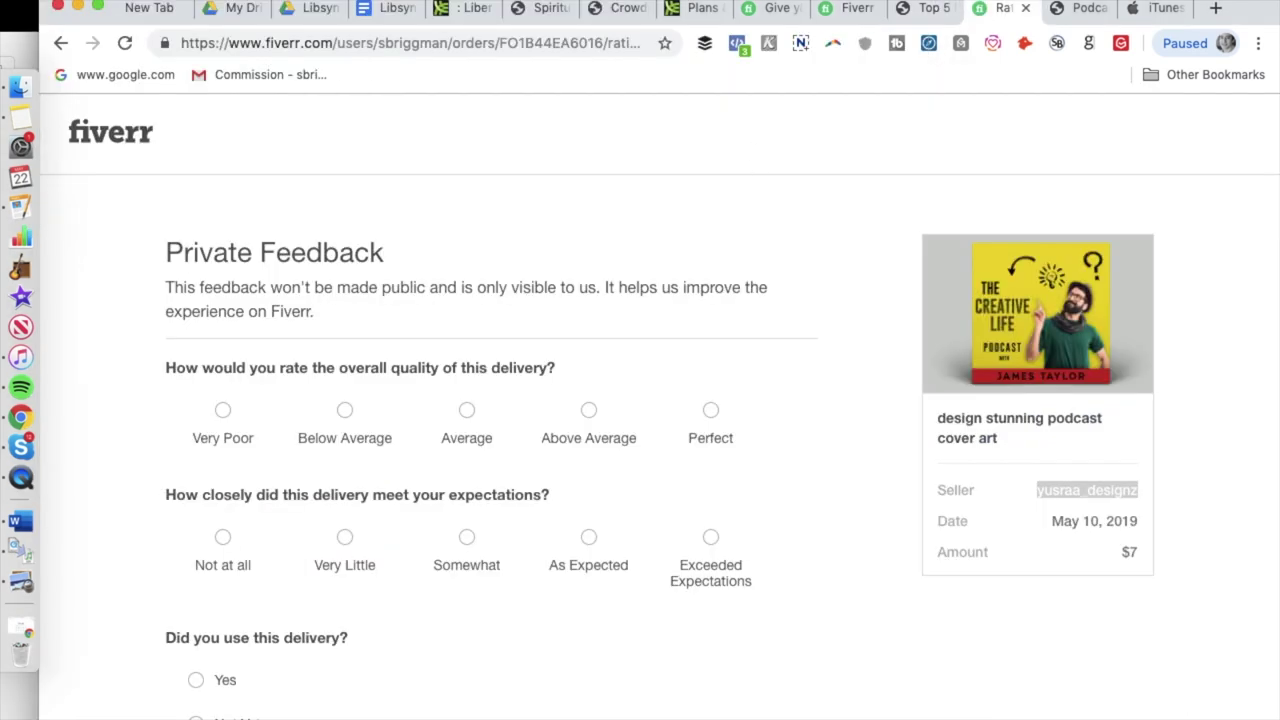
pyautogui.click(766, 8)
pyautogui.scroll(-1, 644, 345)
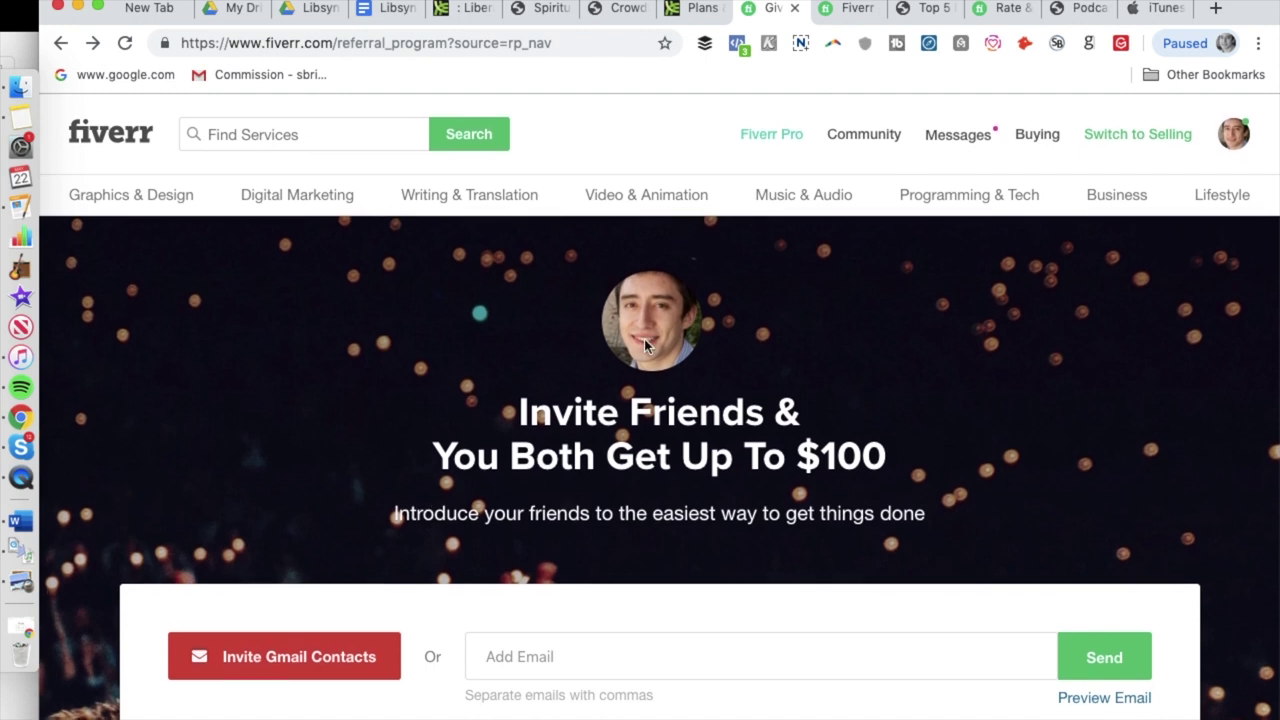
pyautogui.scroll(-3, 644, 339)
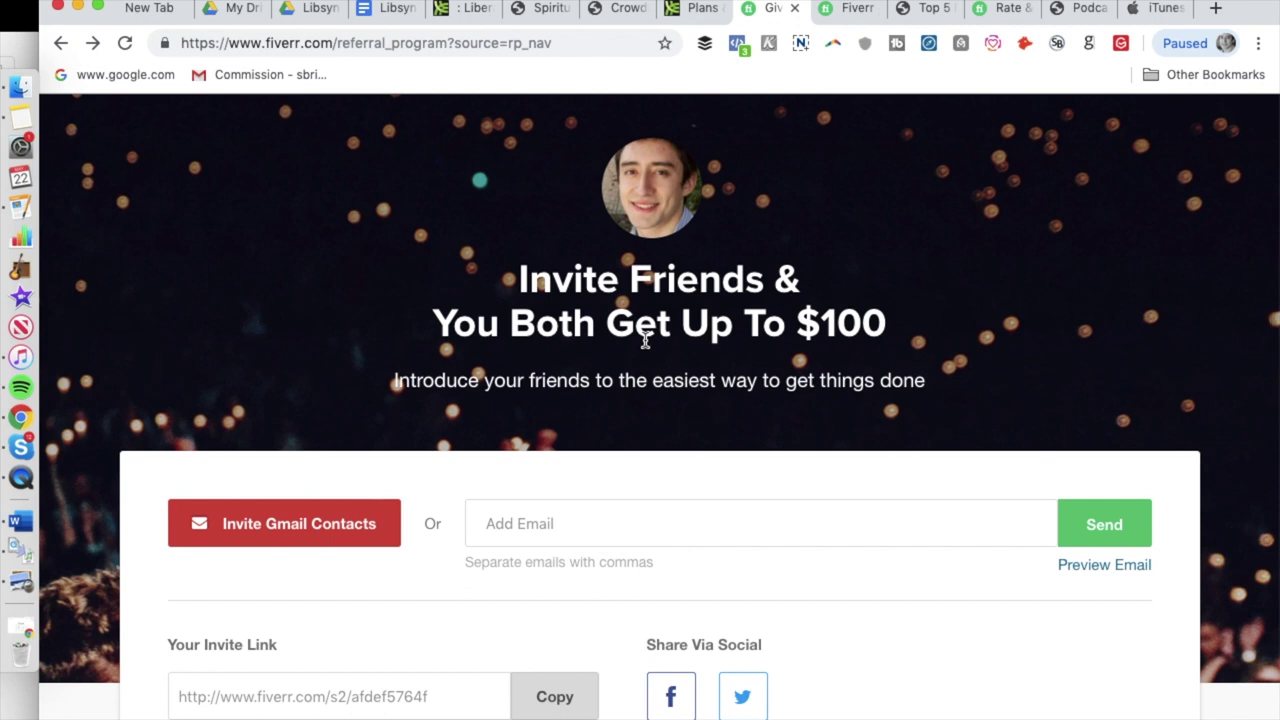
pyautogui.moveTo(455, 322); pyautogui.dragTo(925, 330)
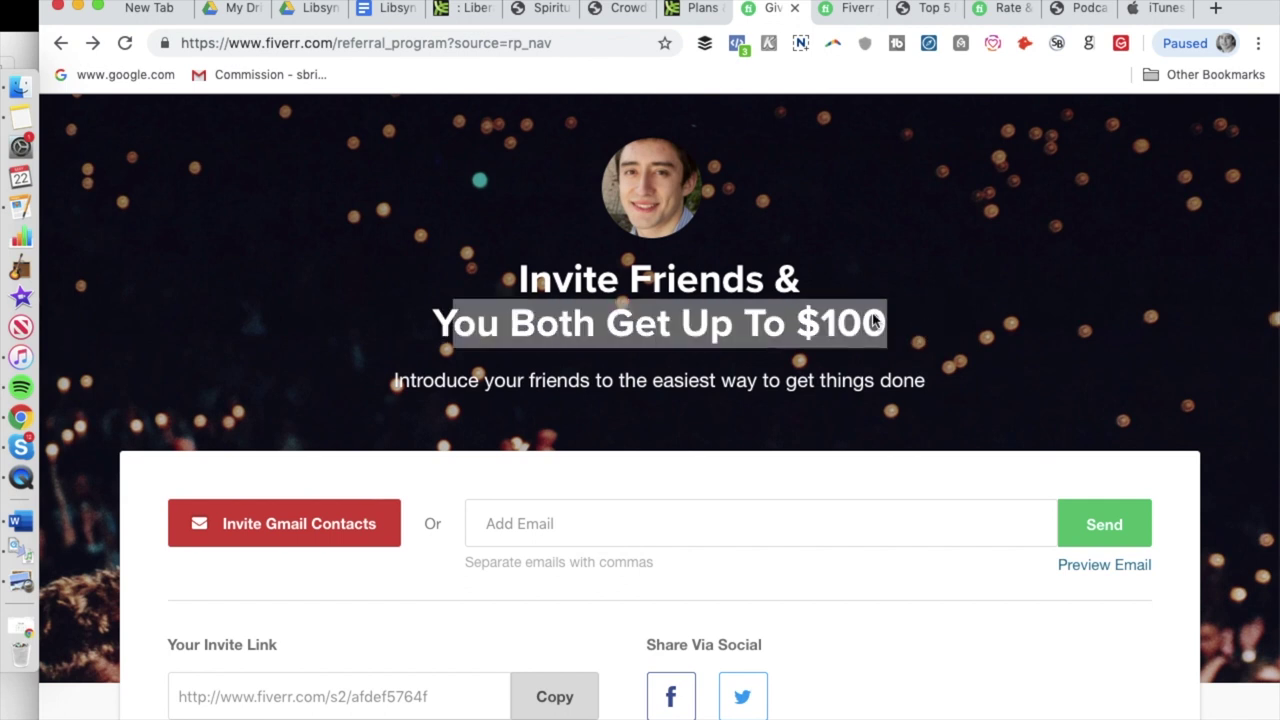
pyautogui.click(490, 263)
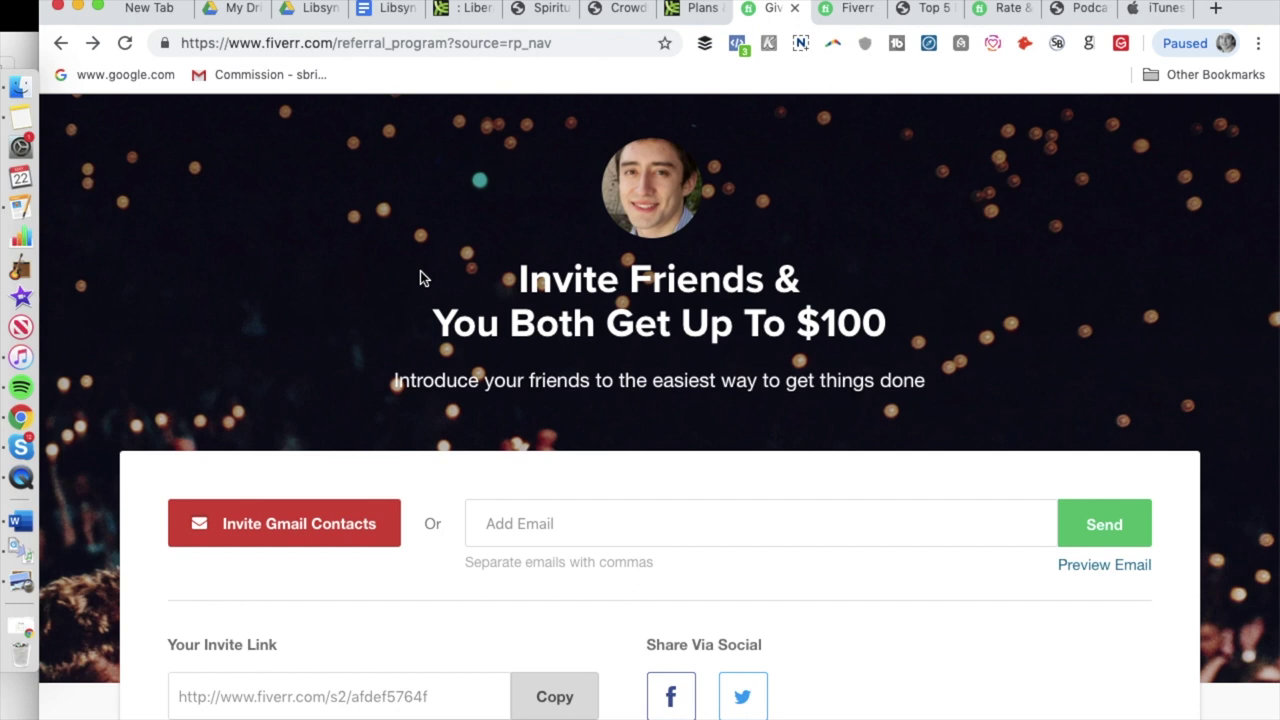